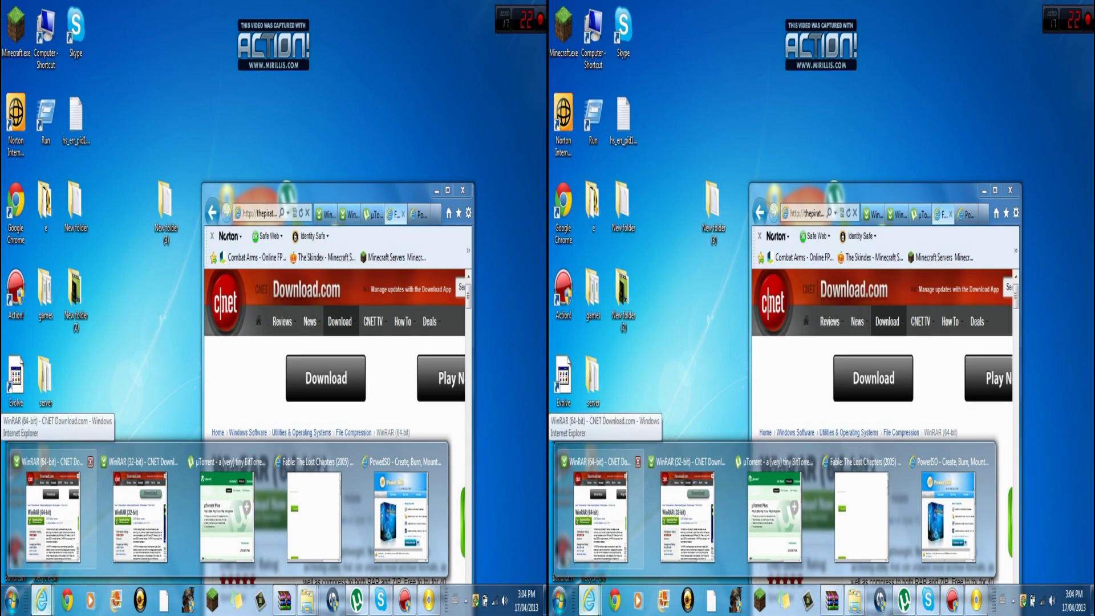
Bring up the CNET WinRAR browser window maximized and switch to the uTorrent page.
click(53, 514)
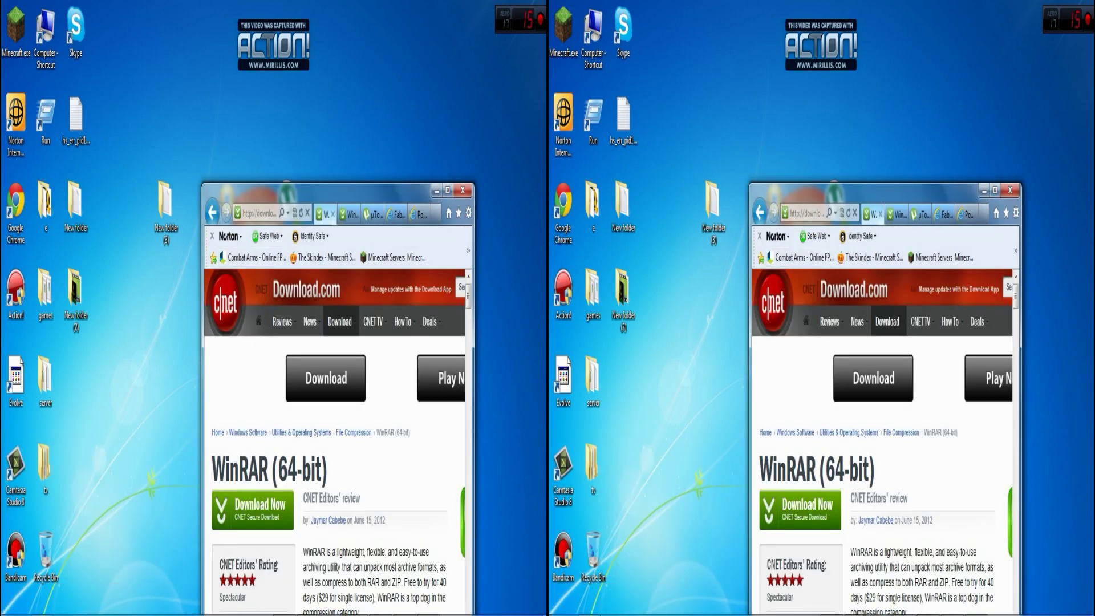
click(442, 190)
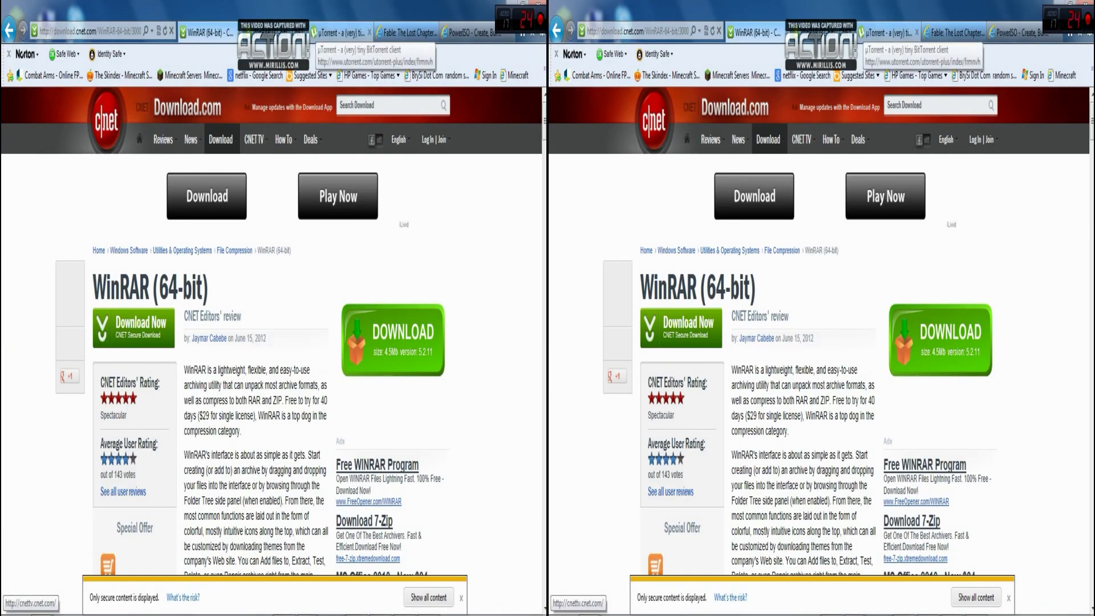
click(343, 33)
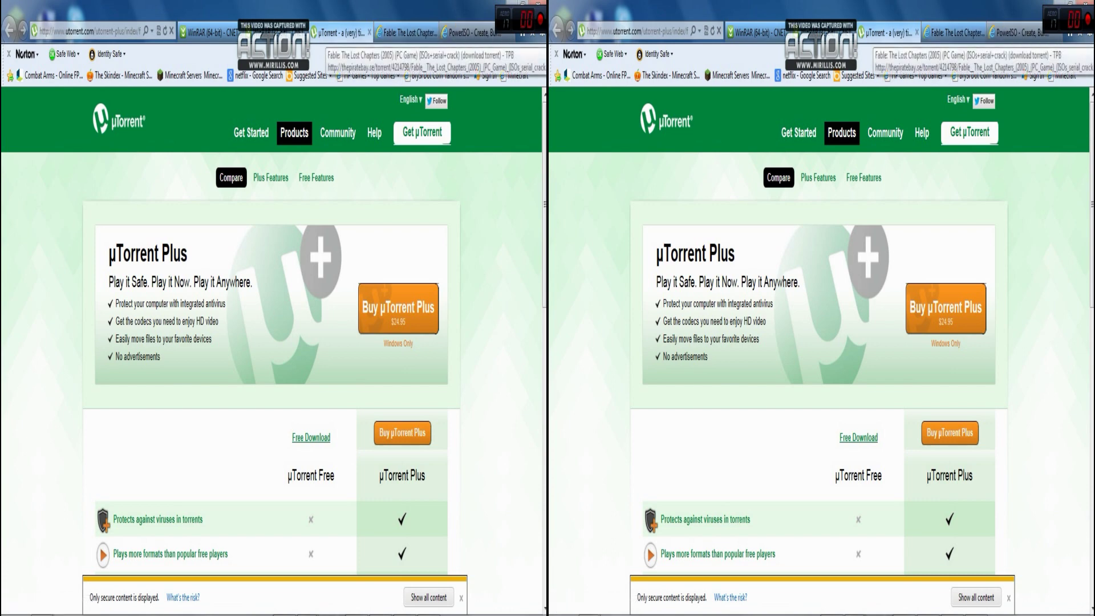
View the PowerISO and Fable torrent pages, minimize the browser and bring up uTorrent.
click(475, 32)
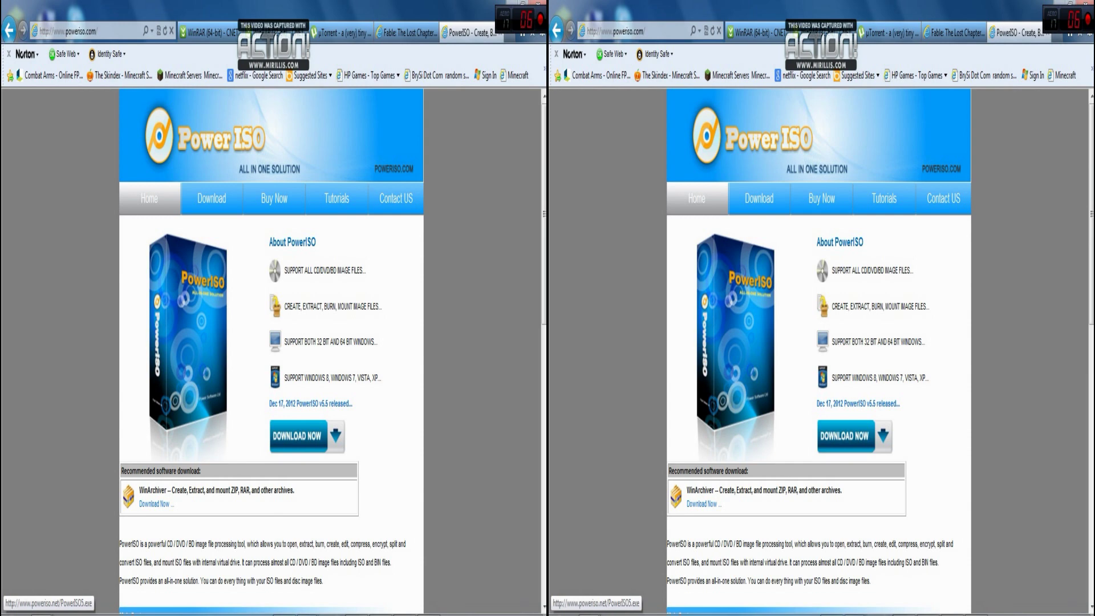
click(406, 33)
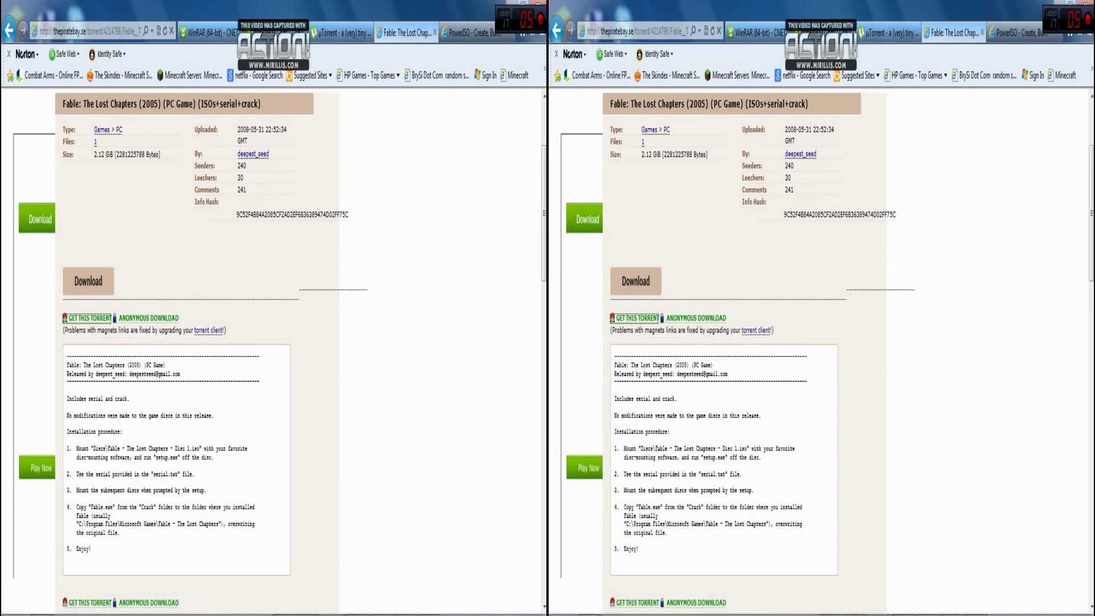
drag(388, 11, 387, 121)
click(450, 114)
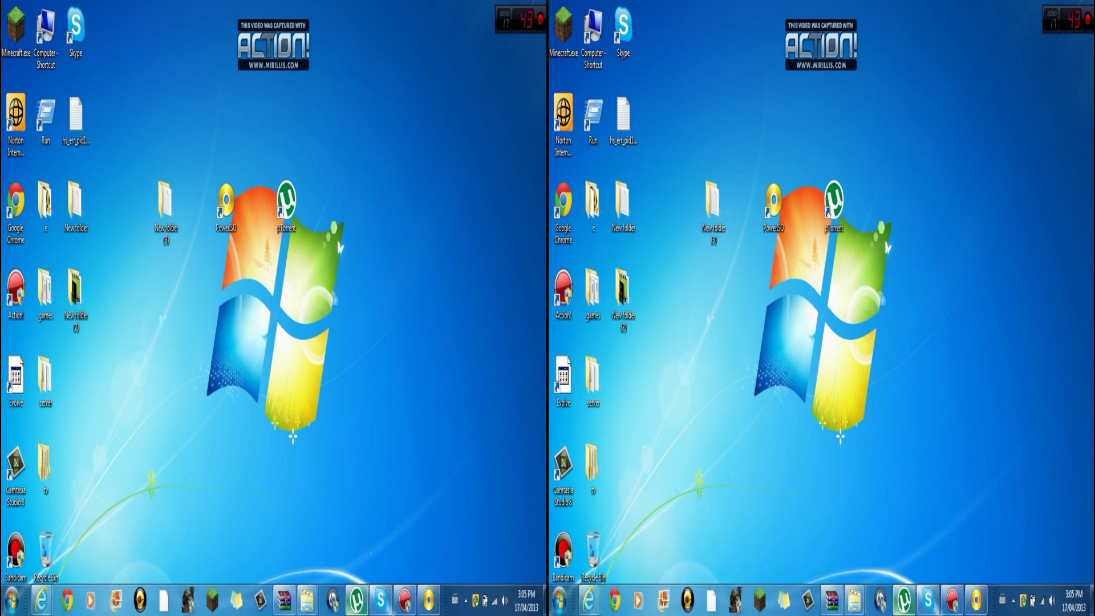
click(356, 599)
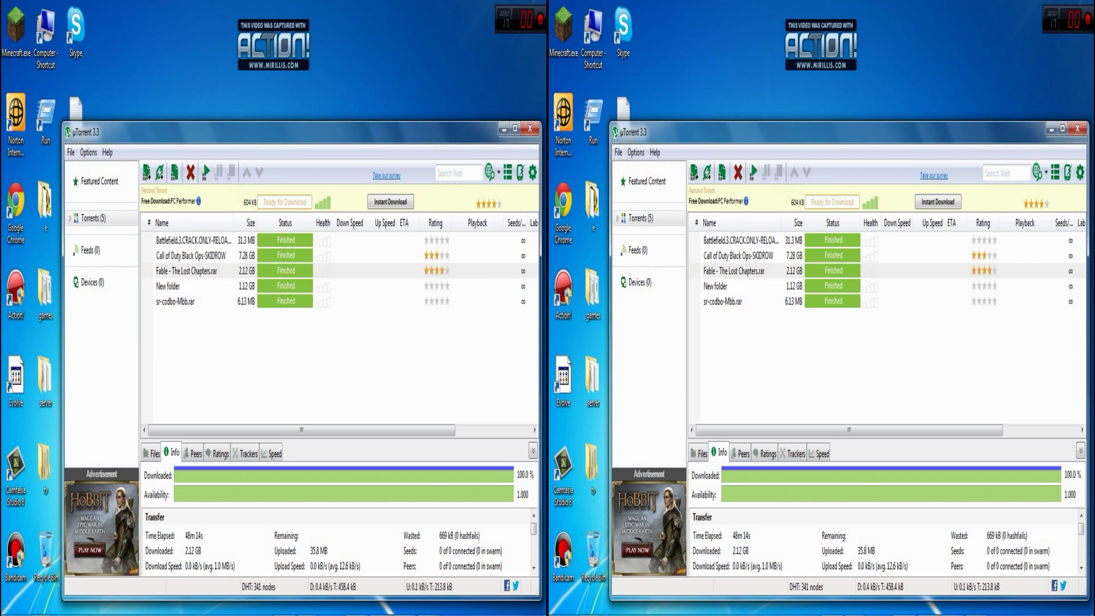
Open the finished Fable - The Lost Chapters.rar download, continuing past the Plus upgrade warning.
double_click(185, 271)
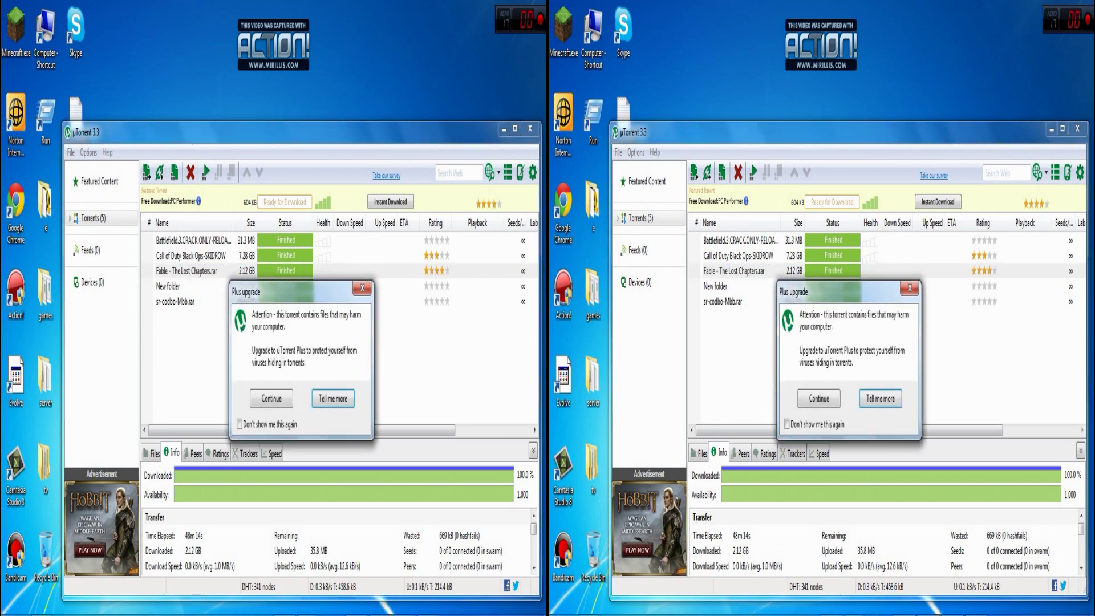
click(271, 398)
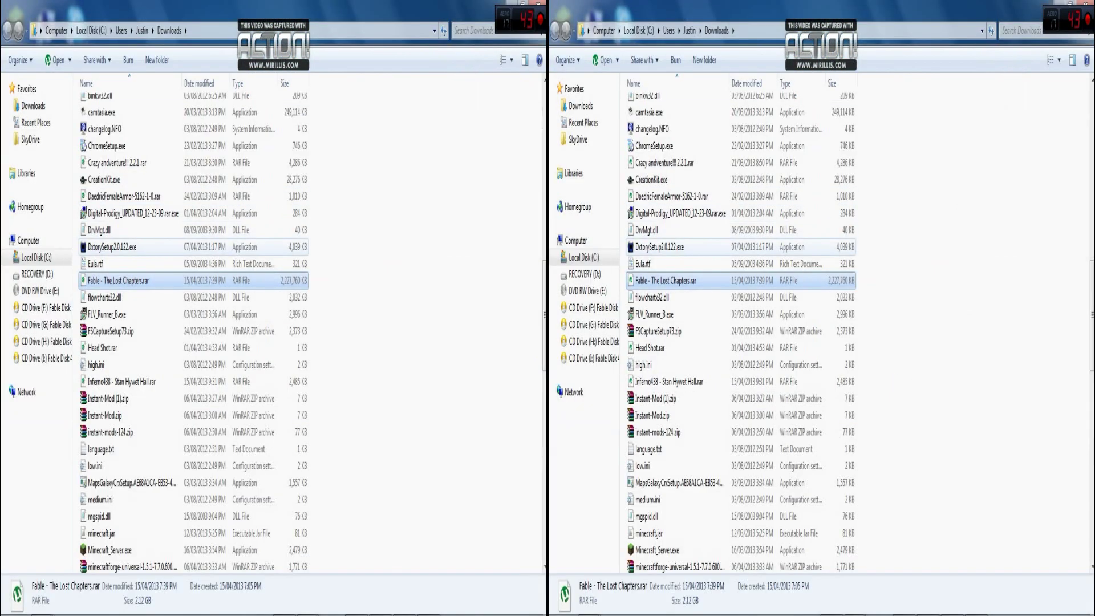
Open Fable - The Lost Chapters.rar with WinRAR archiver from its context menu.
right_click(291, 281)
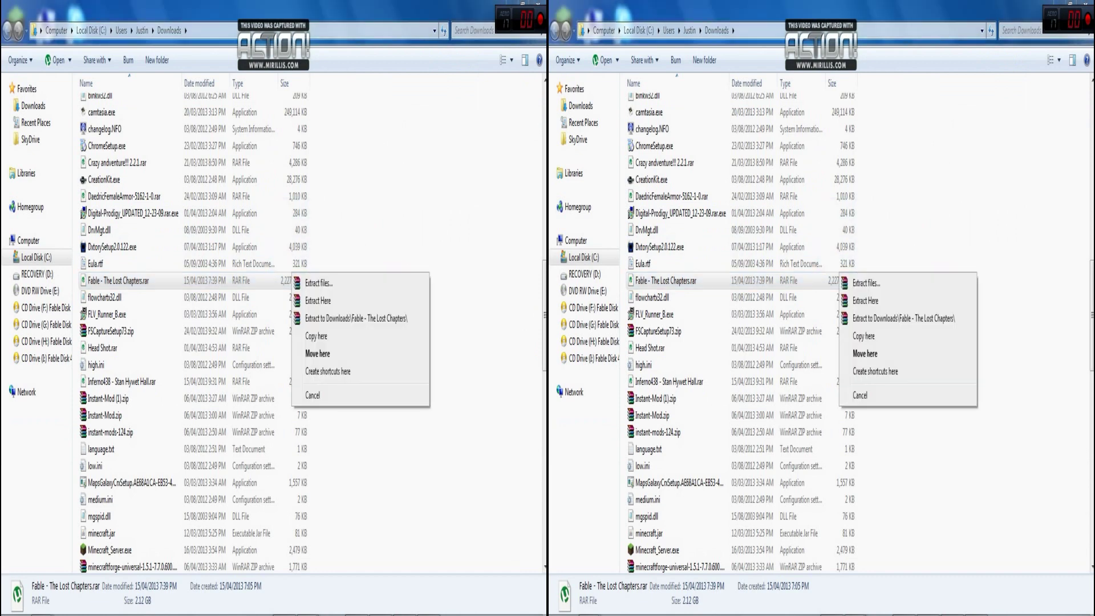
click(342, 325)
right_click(283, 281)
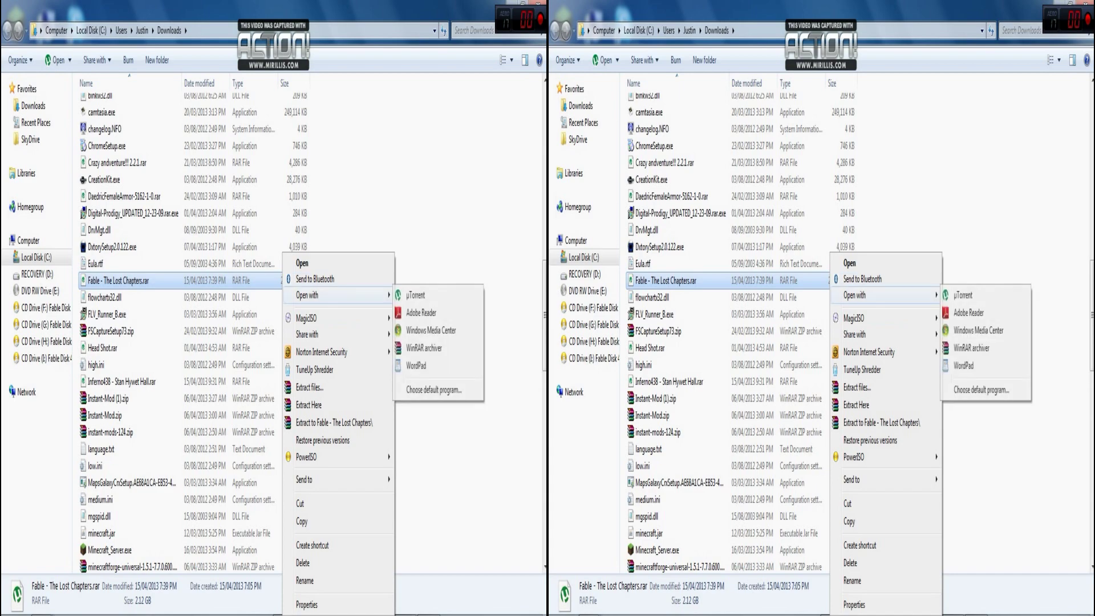
click(423, 347)
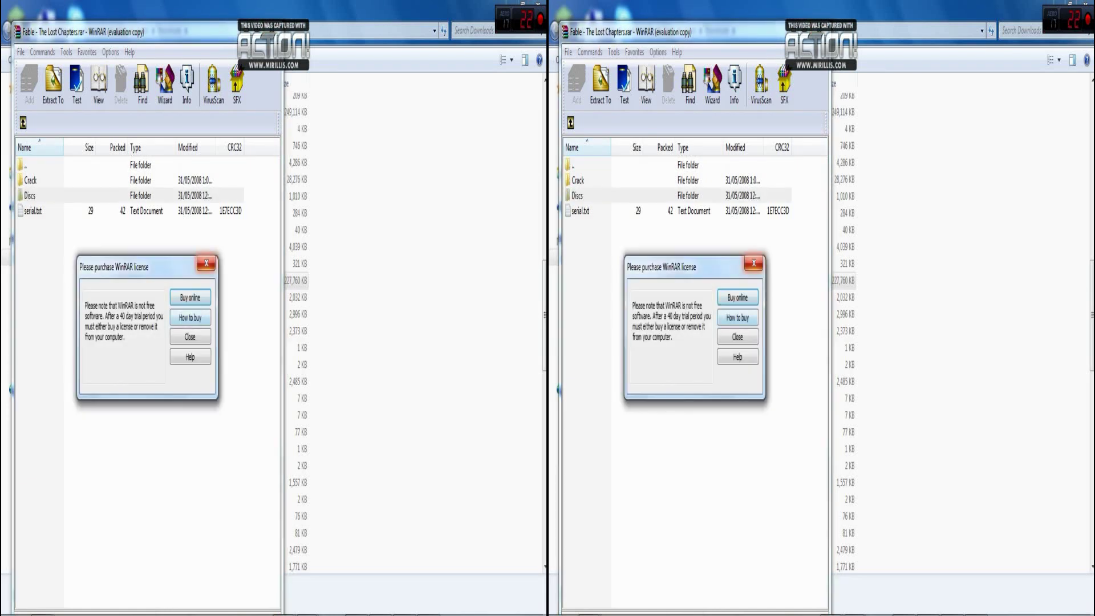
Dismiss the license notice, enter the Discs folder and make WinRAR fill the screen.
key(Escape)
key(Down)
key(Down)
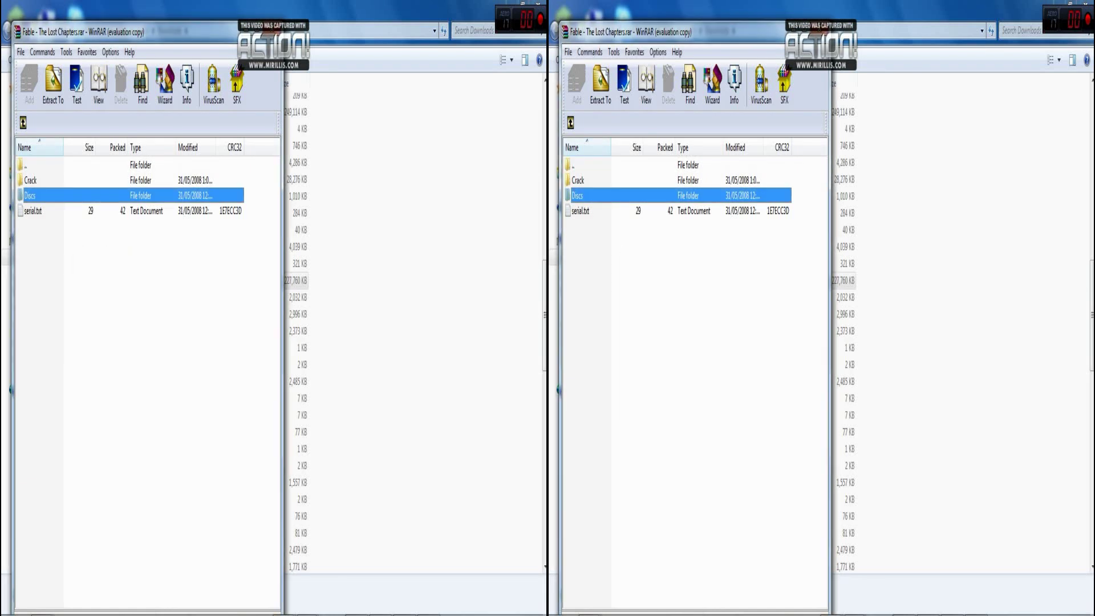
key(Return)
key(Down)
key(Down)
drag(78, 290, 79, 257)
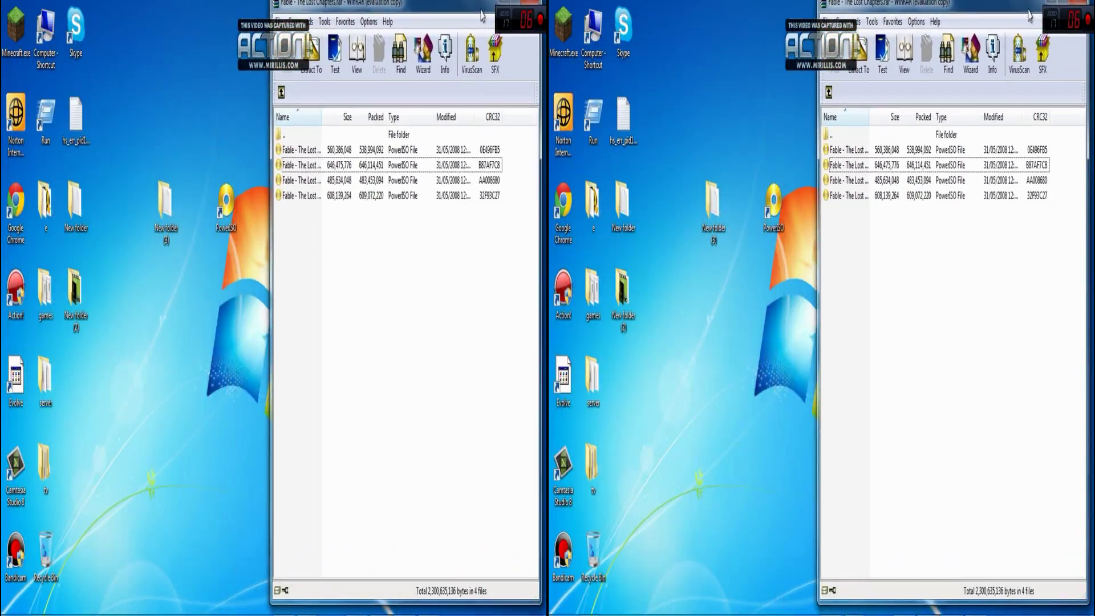
drag(227, 49, 480, 2)
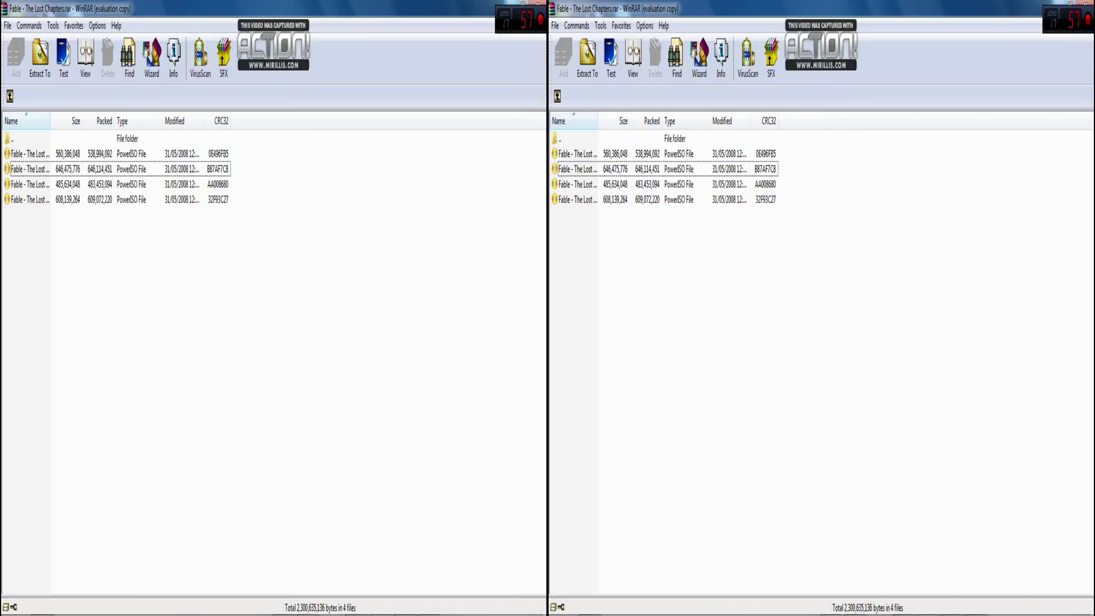
Snap WinRAR to the right half and open New folder (3) from the desktop.
key(super+Right)
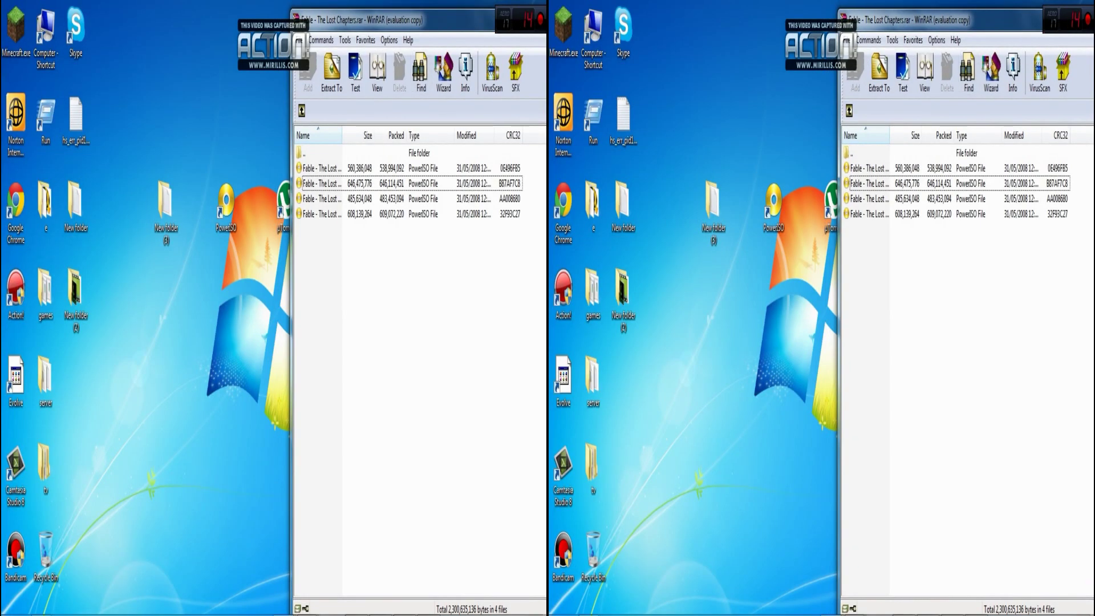
drag(332, 325, 340, 182)
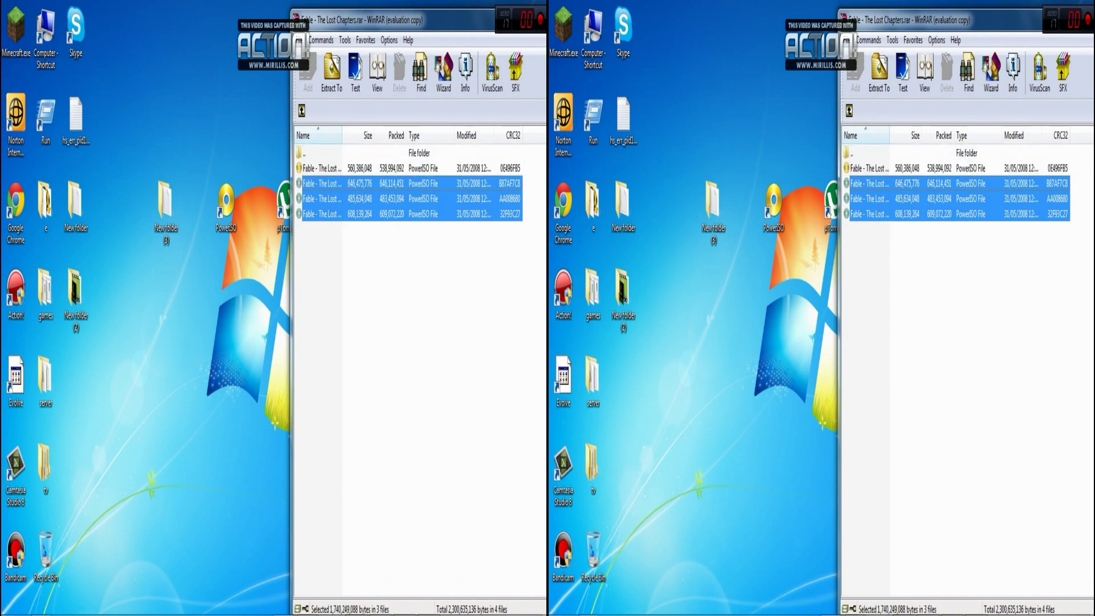
click(388, 279)
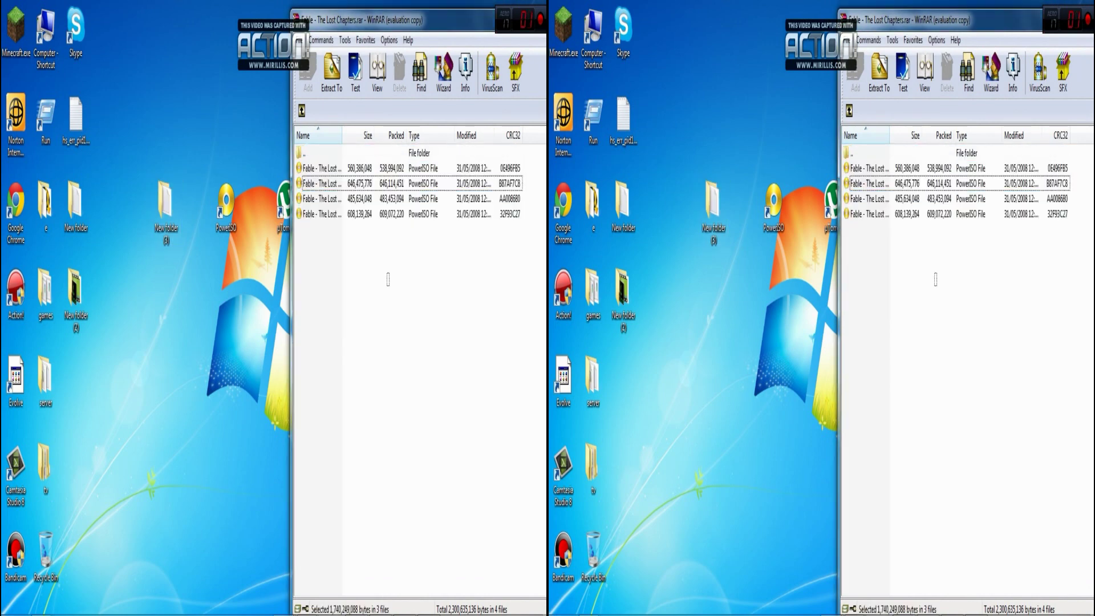
click(388, 279)
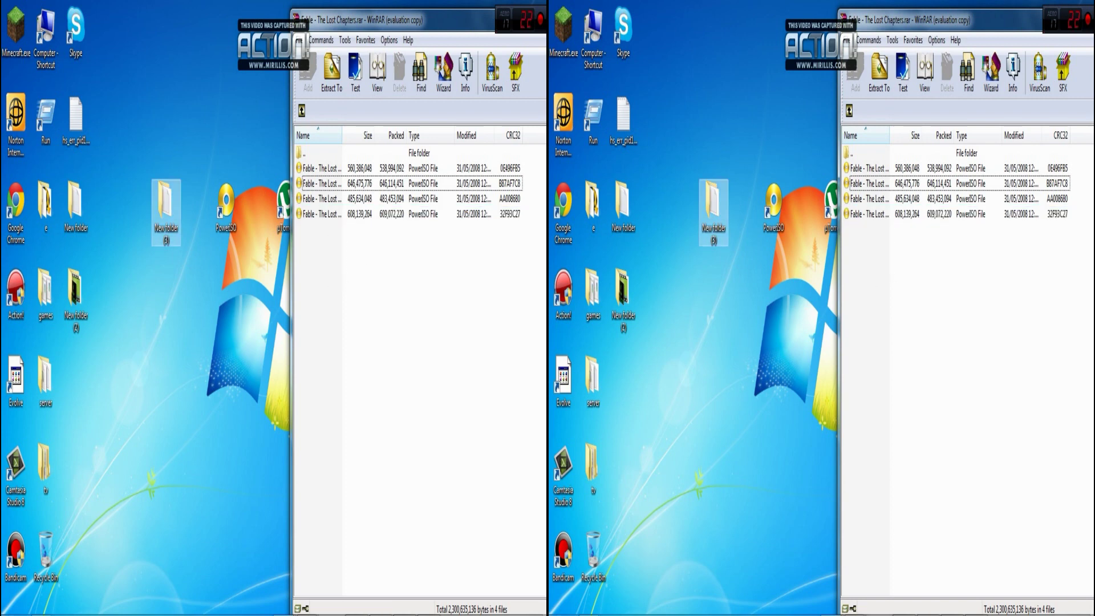
key(Return)
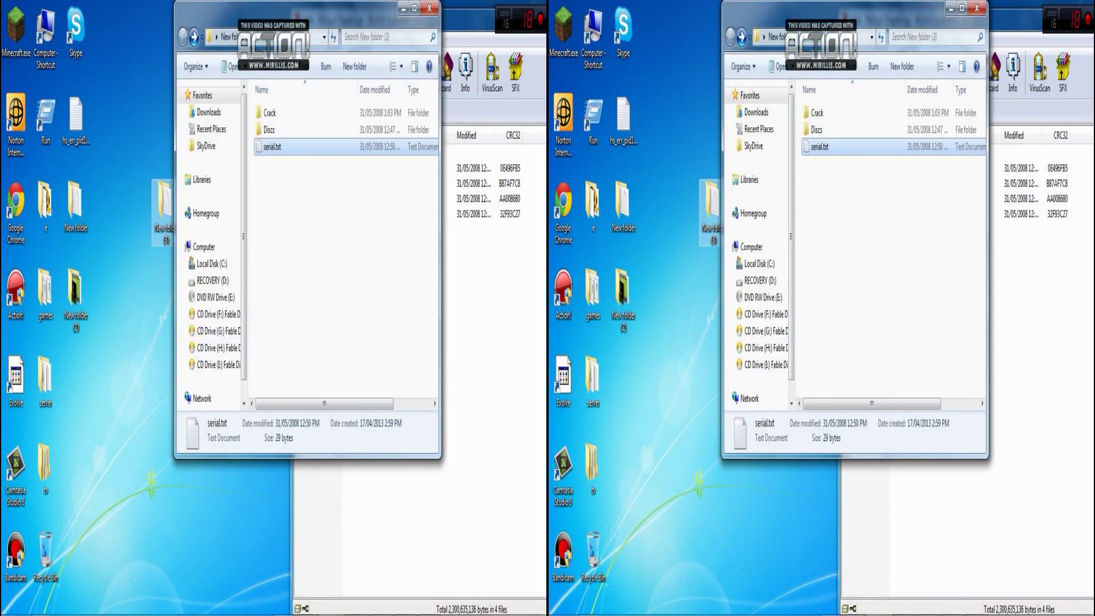
key(ctrl+space)
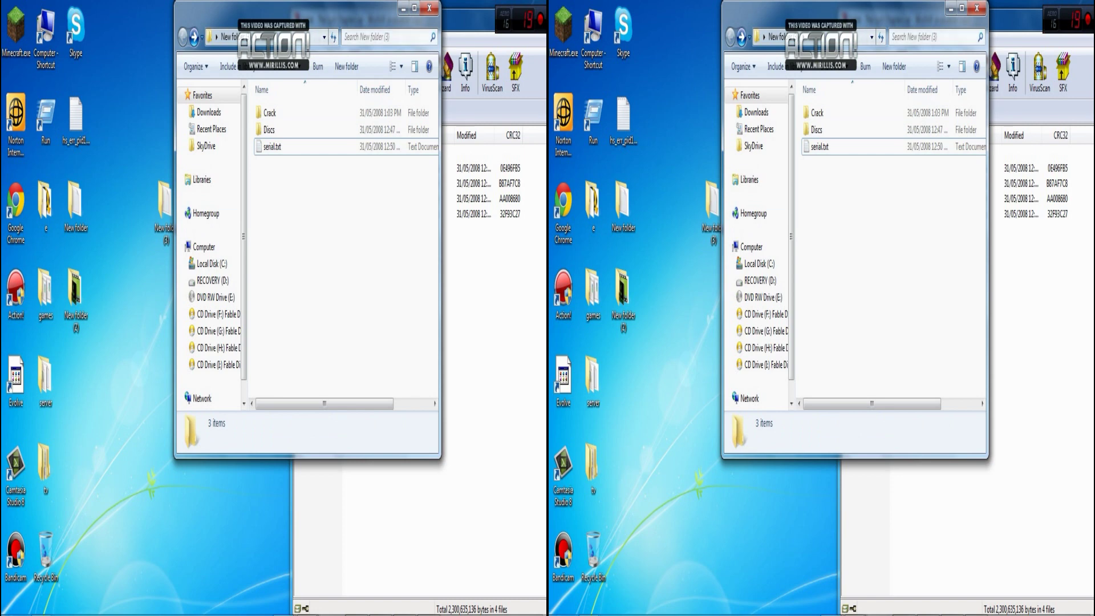
Open the extracted Discs folder and bring up options for the Disc 1 image.
click(403, 7)
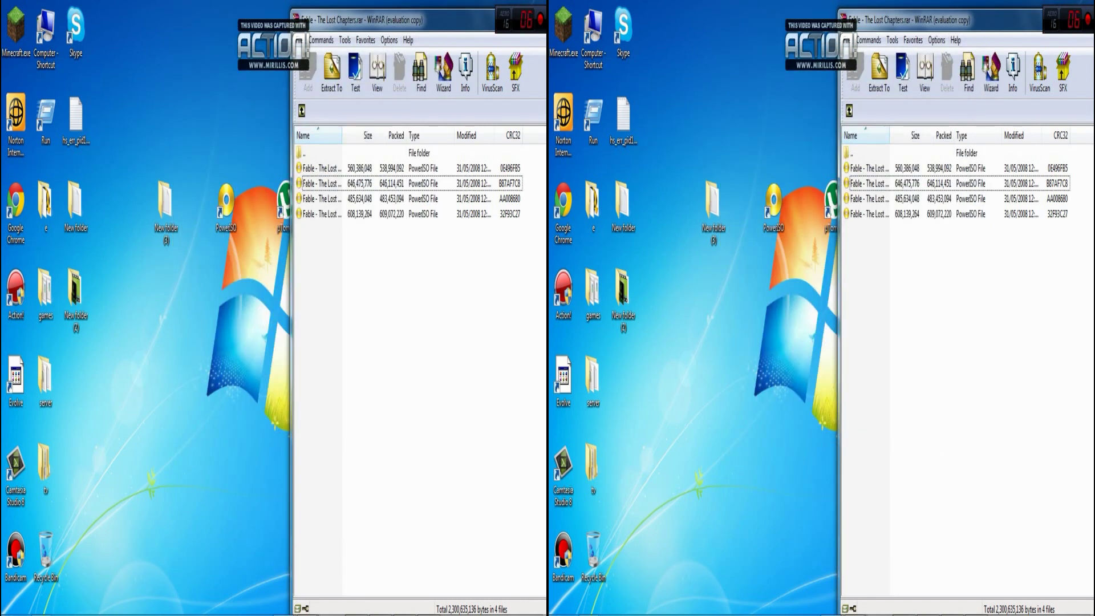
key(alt+Tab)
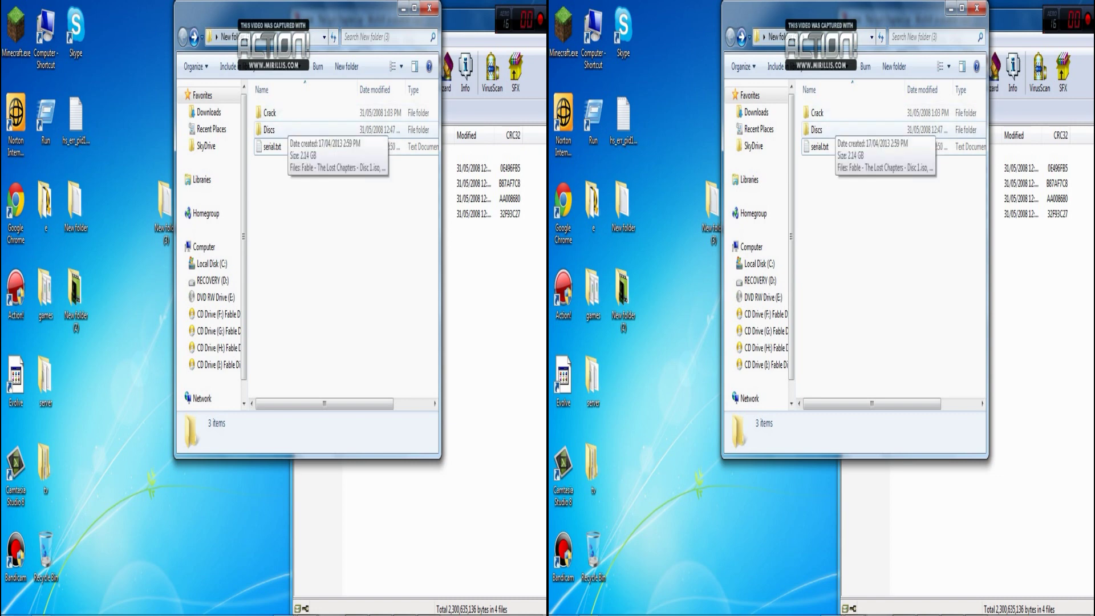
double_click(269, 130)
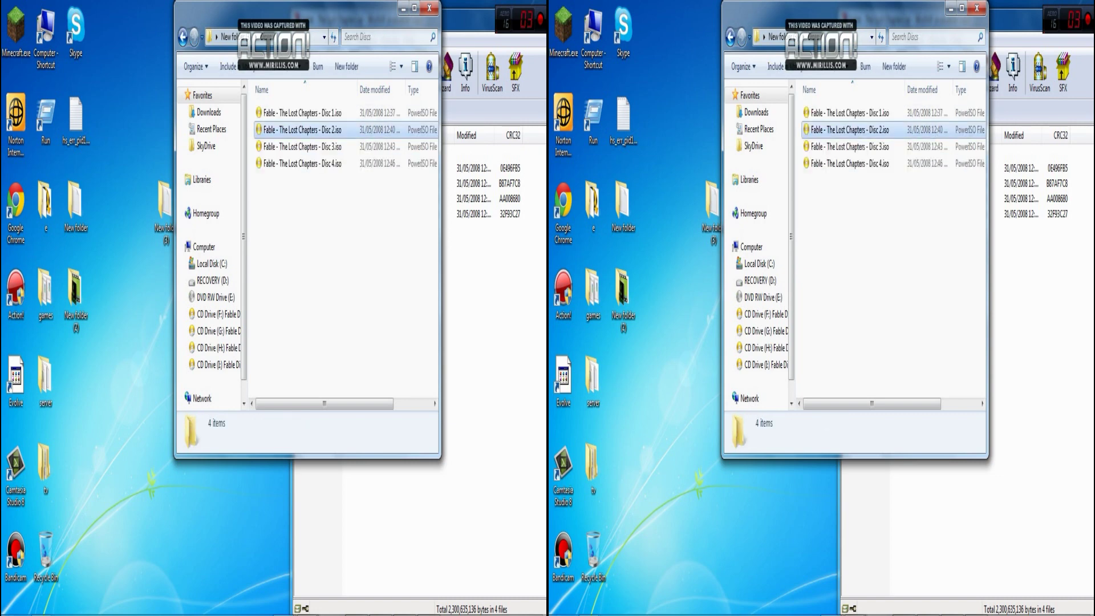
right_click(287, 113)
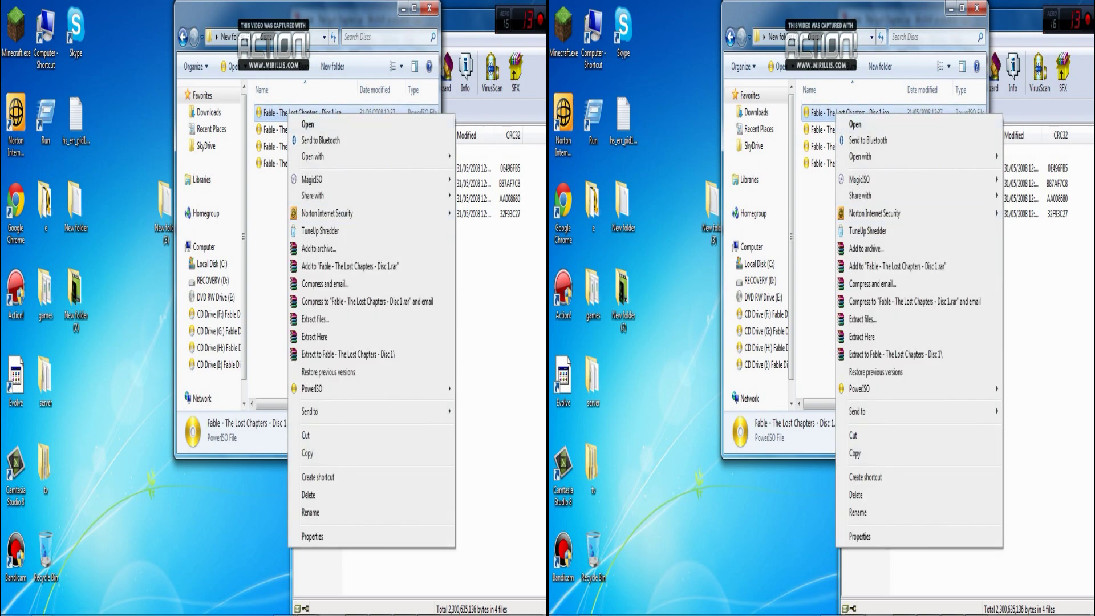
click(342, 206)
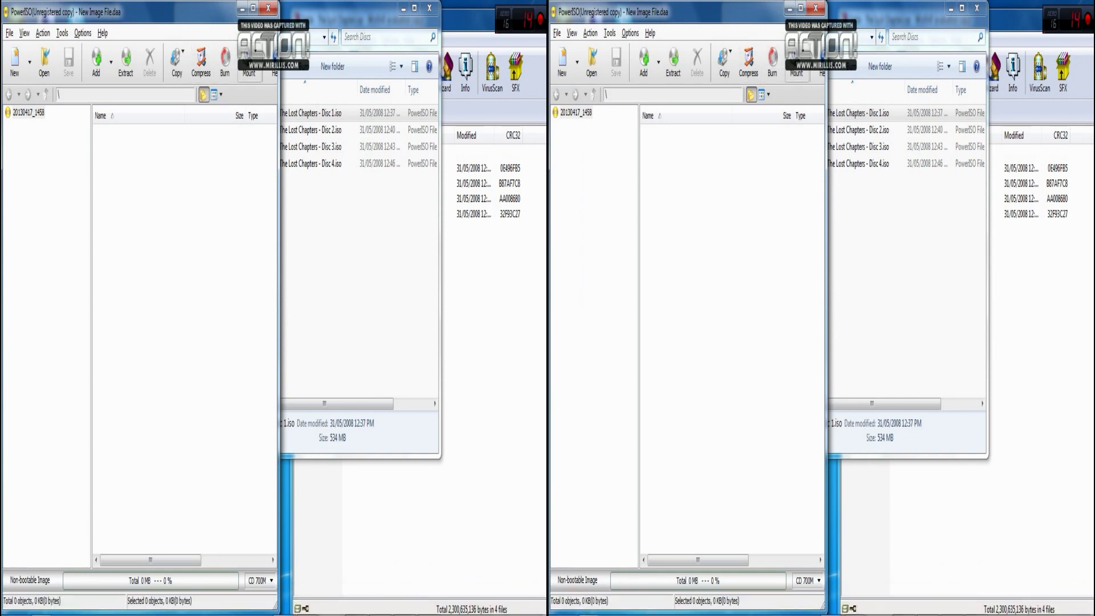
Mount the four Fable disc ISOs as virtual drives F to I from PowerISO's Mount menu.
click(250, 66)
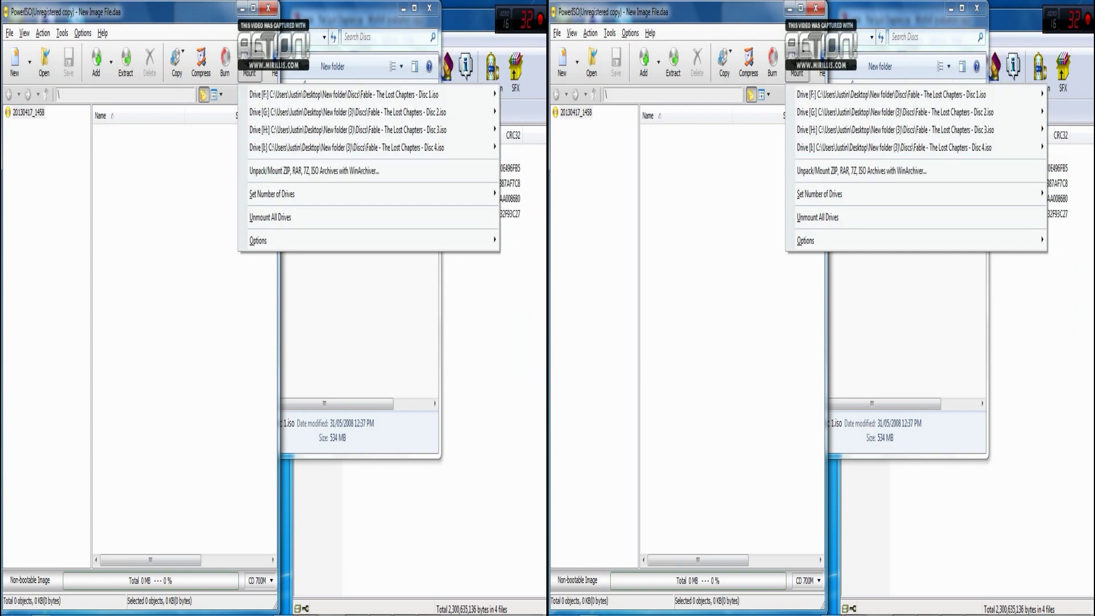
key(Escape)
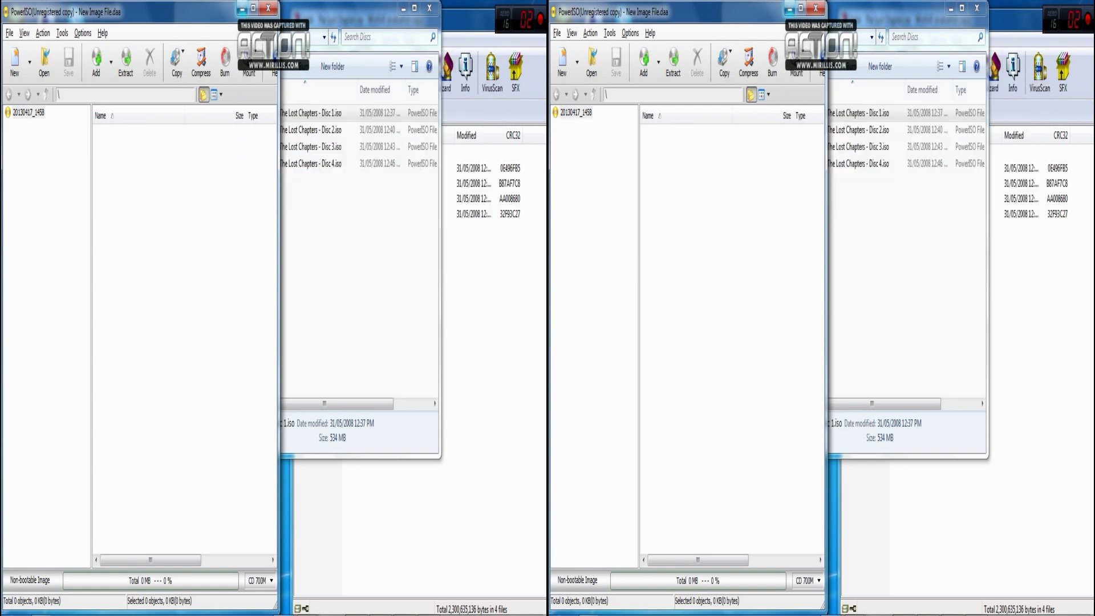
click(242, 8)
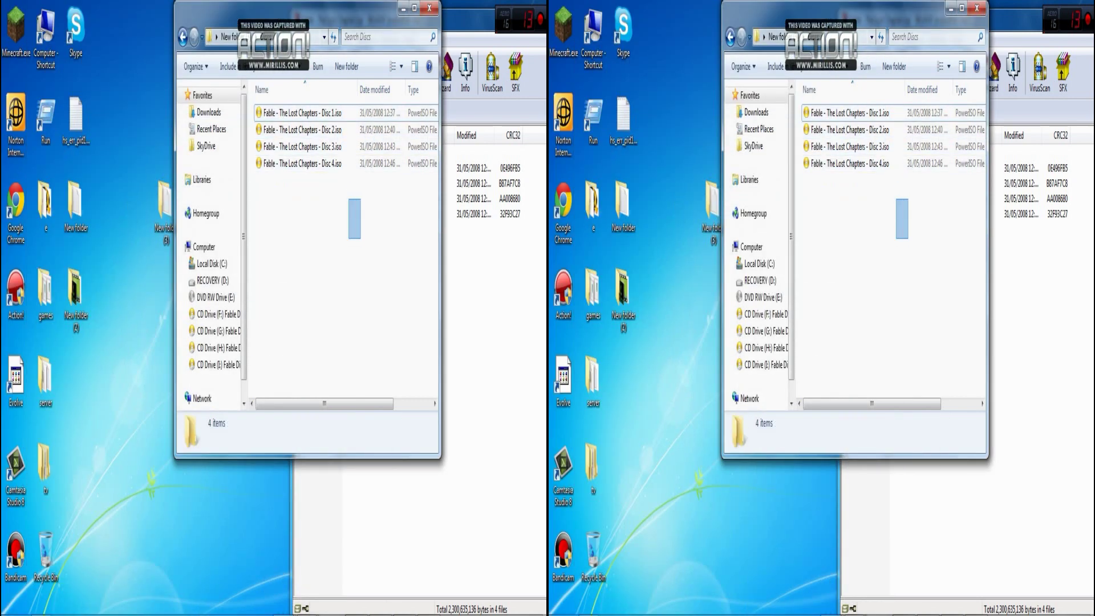
drag(348, 194, 384, 314)
right_click(315, 112)
mouse_move(368, 384)
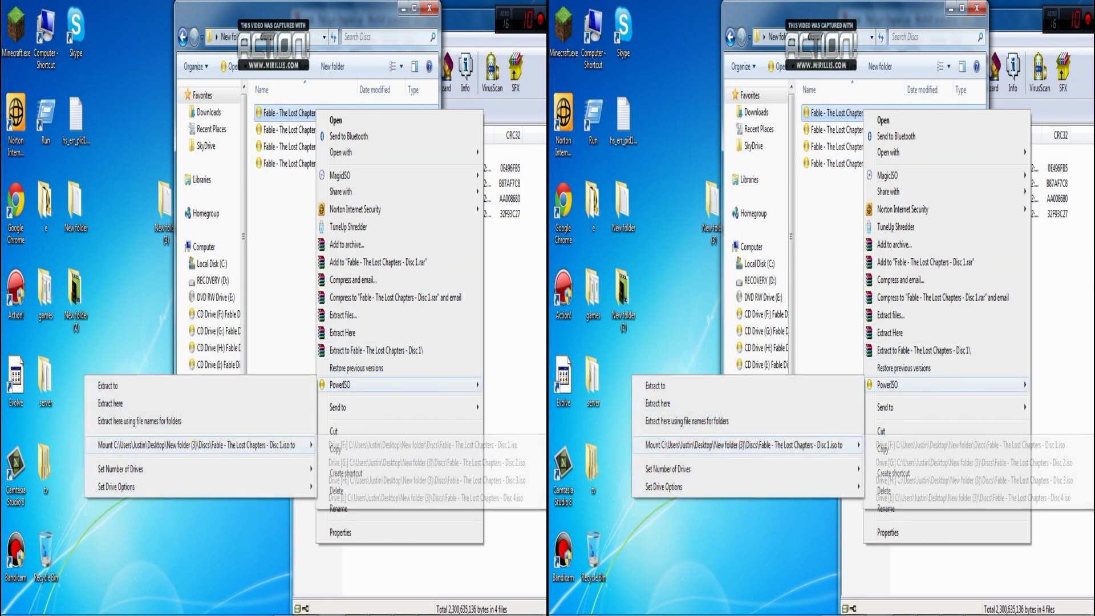
click(513, 256)
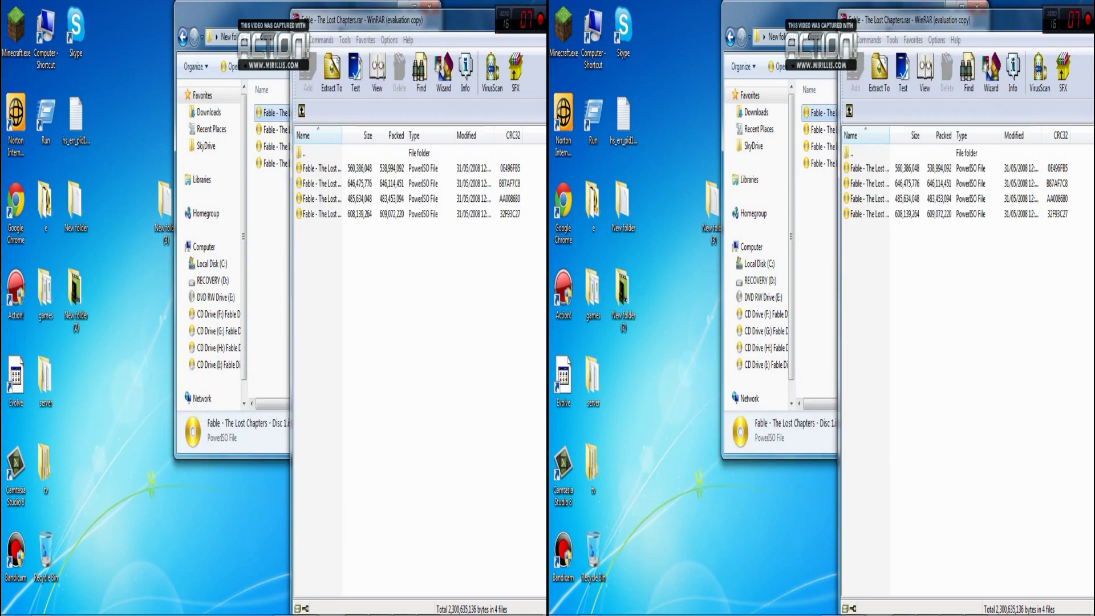
key(alt+Tab)
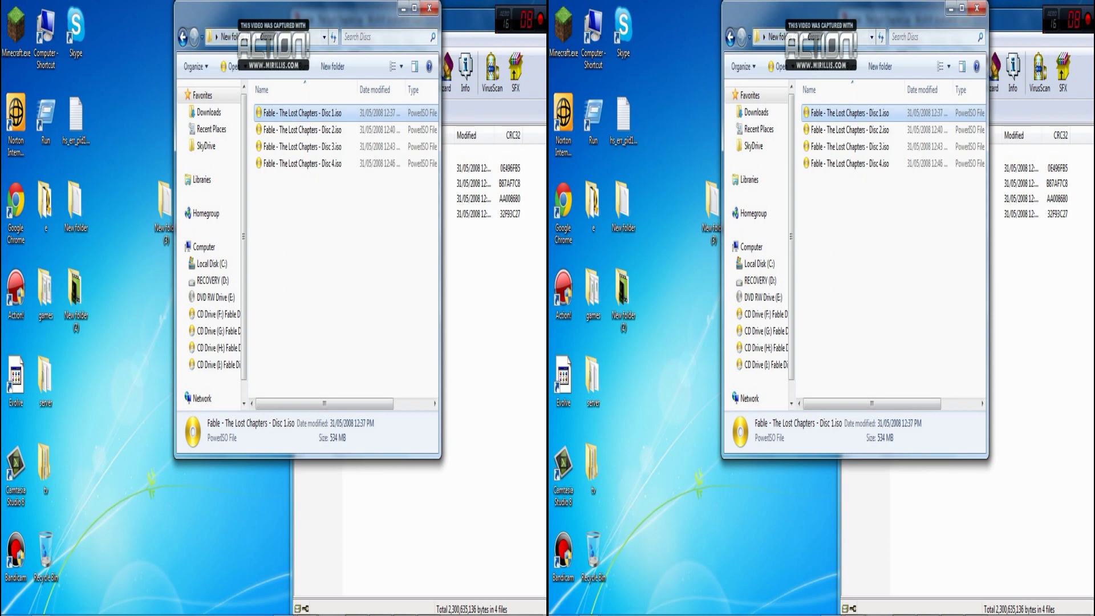
key(BackSpace)
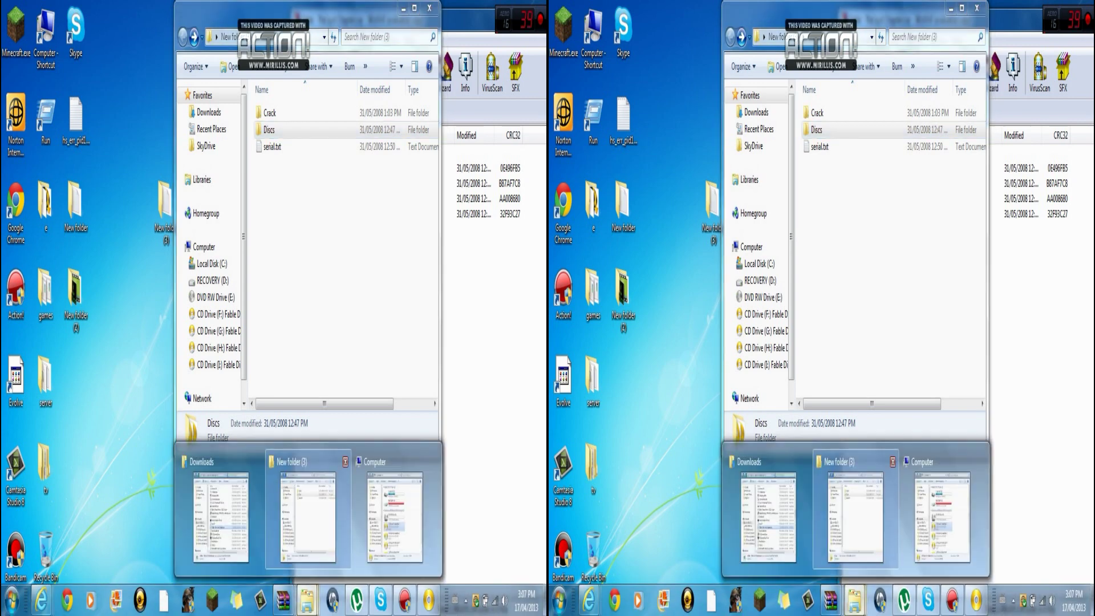
Launch the Fable installer from the mounted disc via Computer, then select serial.txt in New folder (3).
click(394, 505)
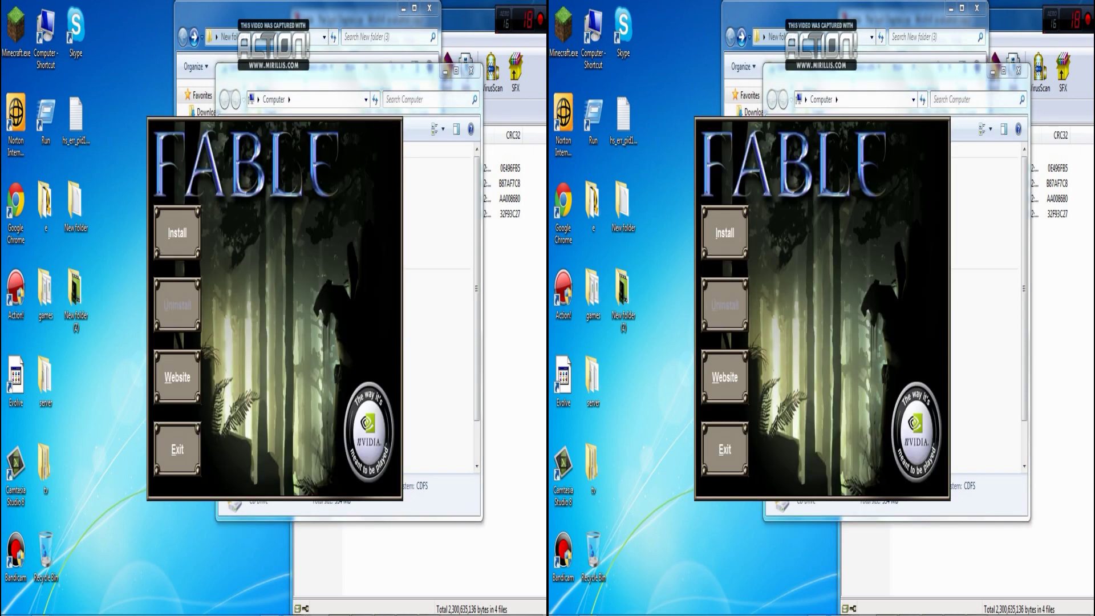
click(177, 233)
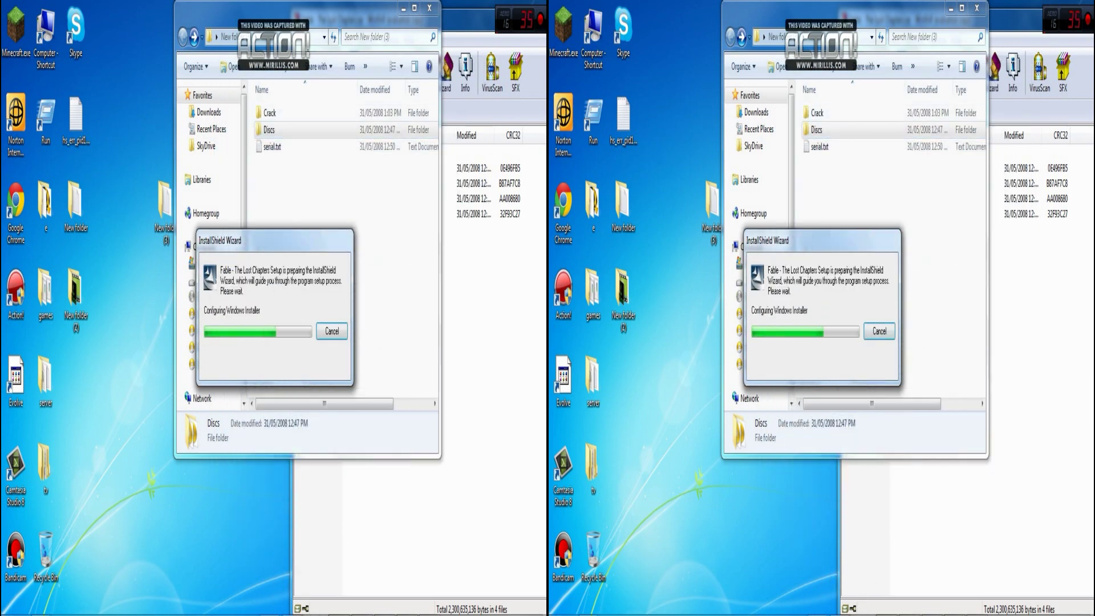
click(272, 146)
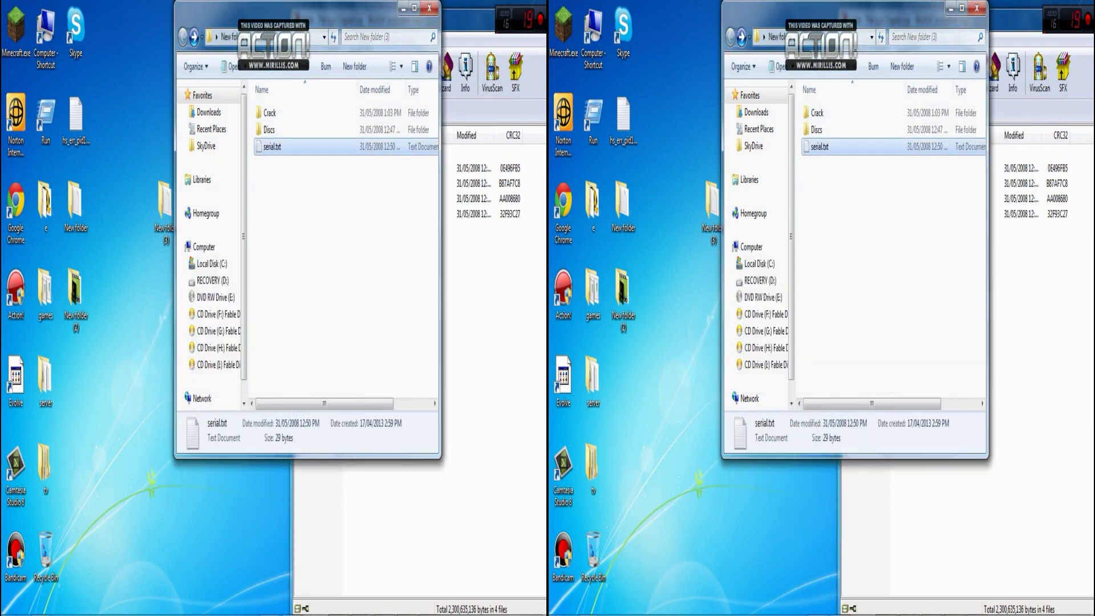
Open serial.txt in Notepad and highlight the product key to read it.
double_click(272, 146)
drag(341, 127, 246, 126)
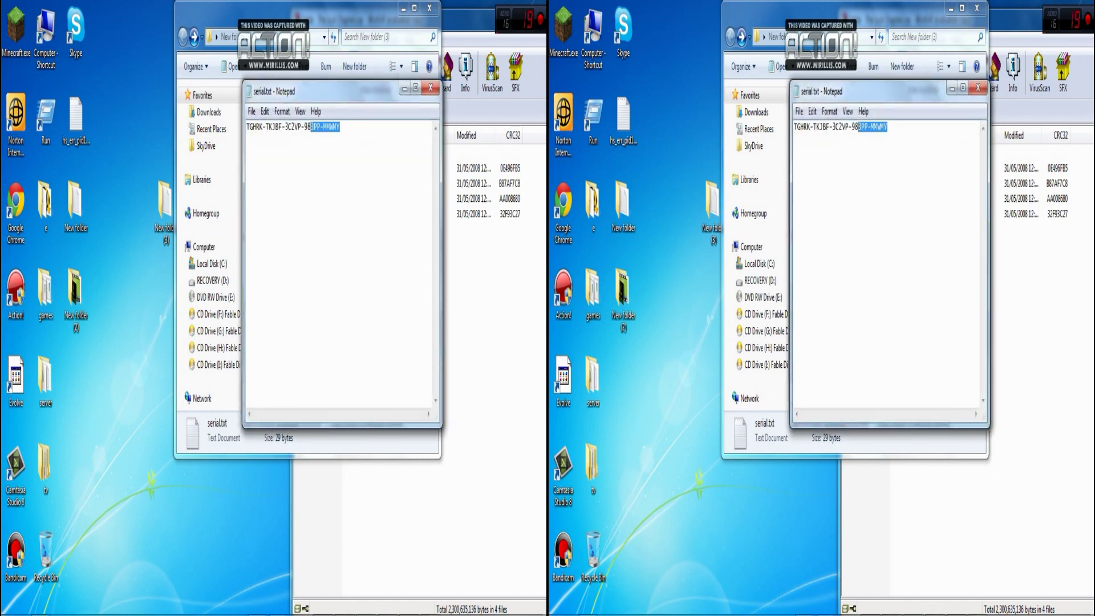
click(341, 127)
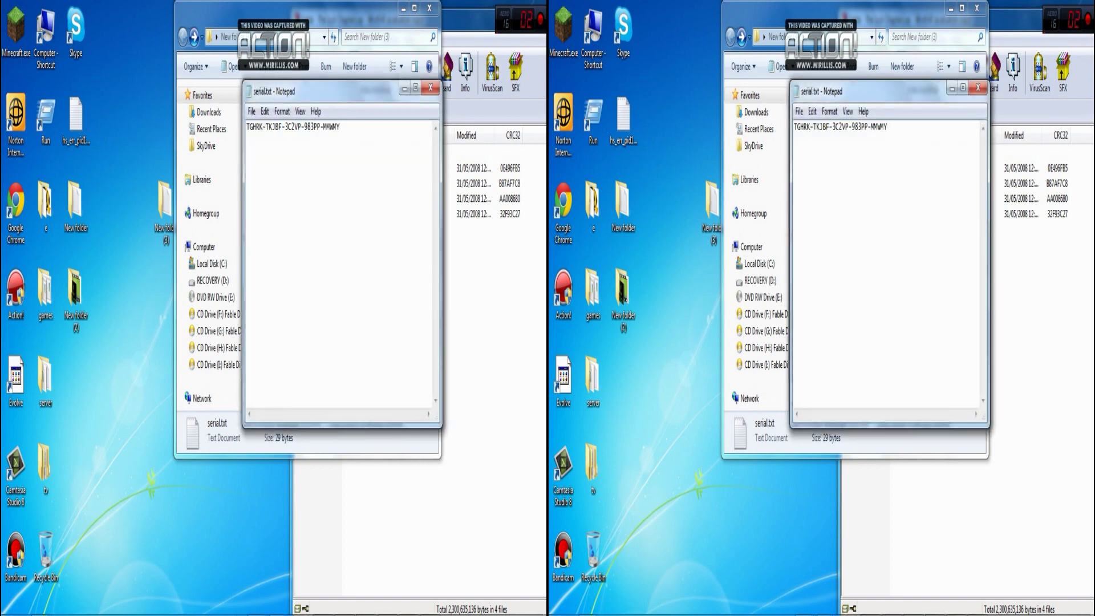
Minimize Notepad and the game folder and close the WinRAR archive window.
click(404, 88)
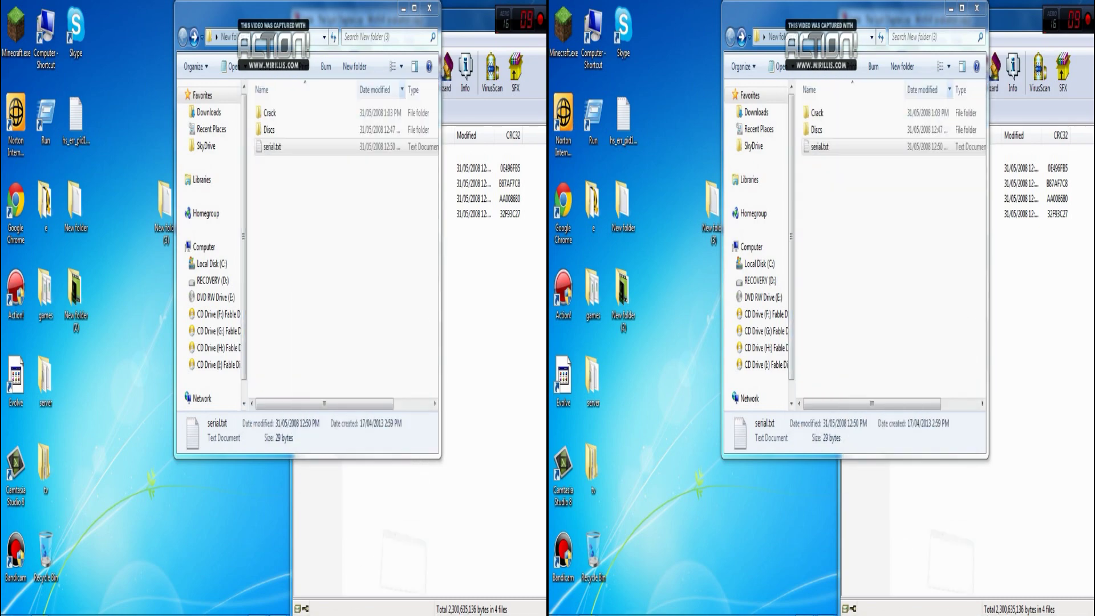
click(399, 7)
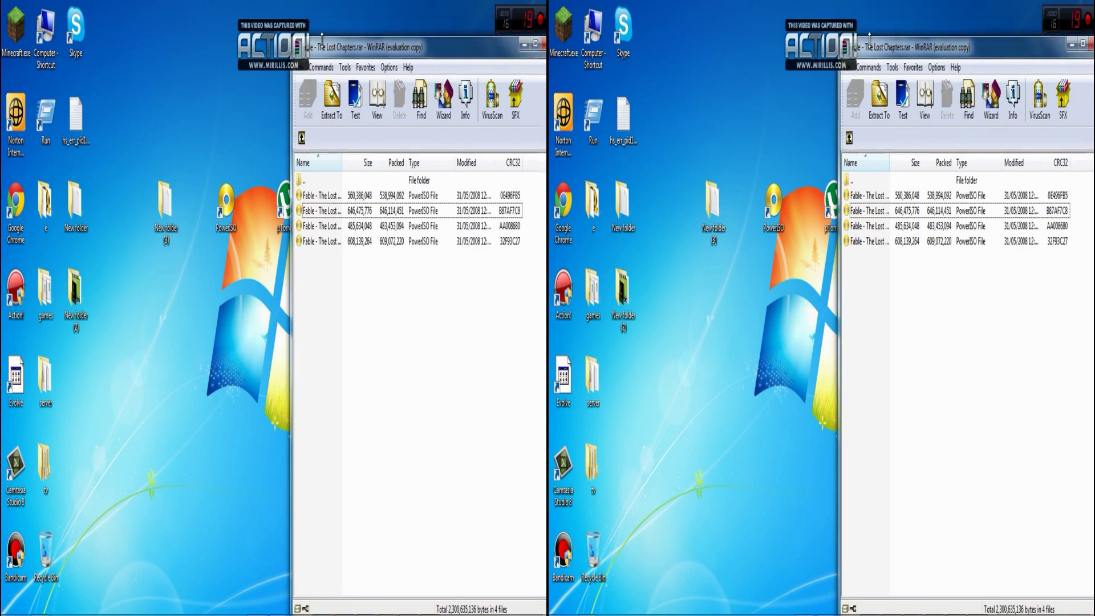
key(super+Down)
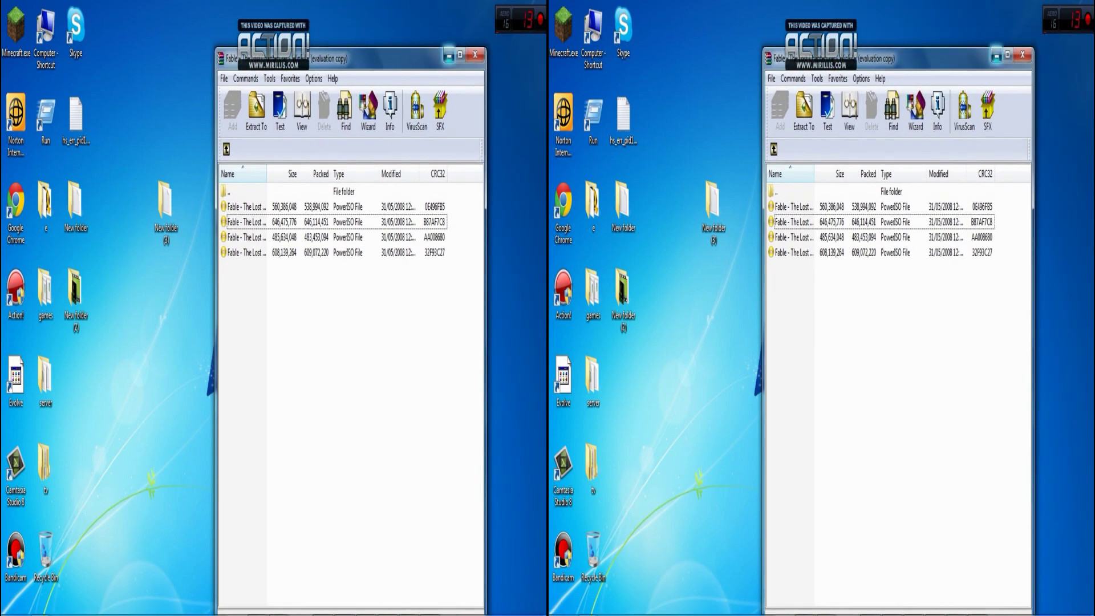
click(448, 55)
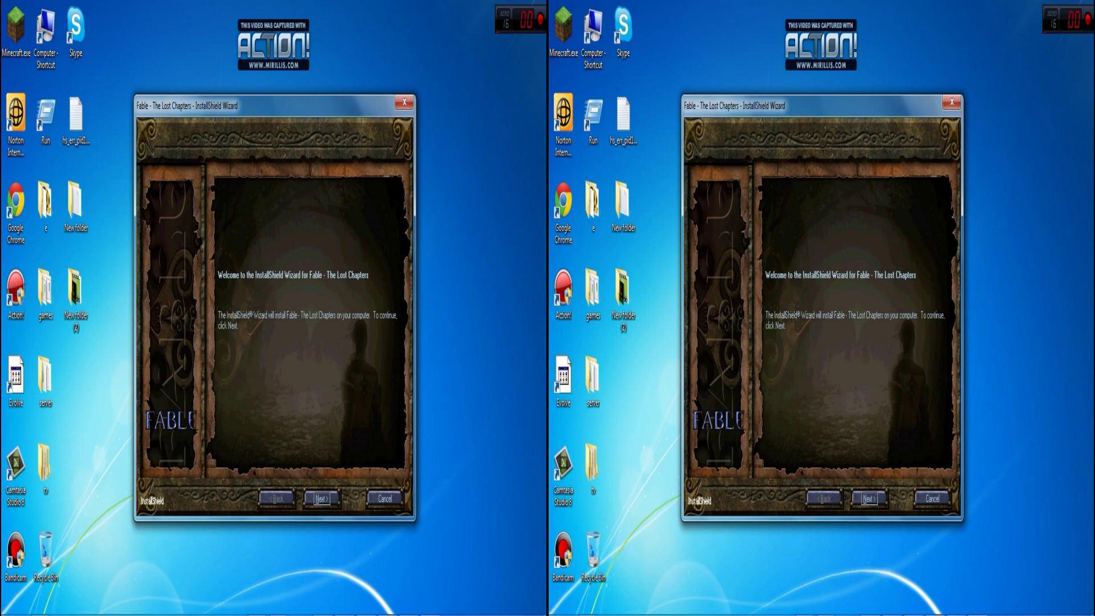
Advance past the welcome page and accept Express Install to reach the product key prompt.
key(Return)
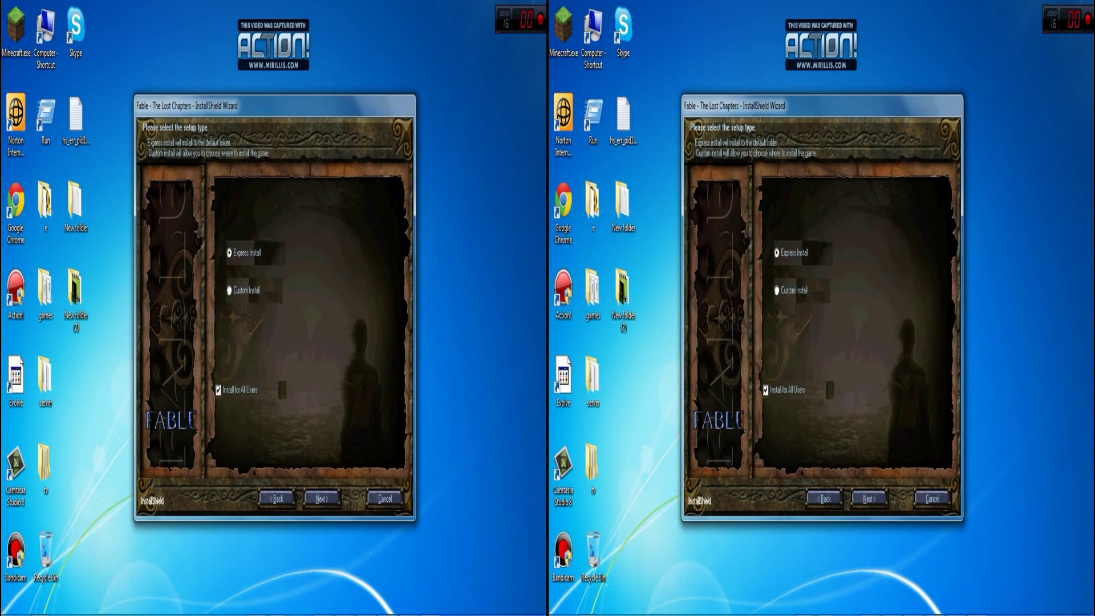
key(Return)
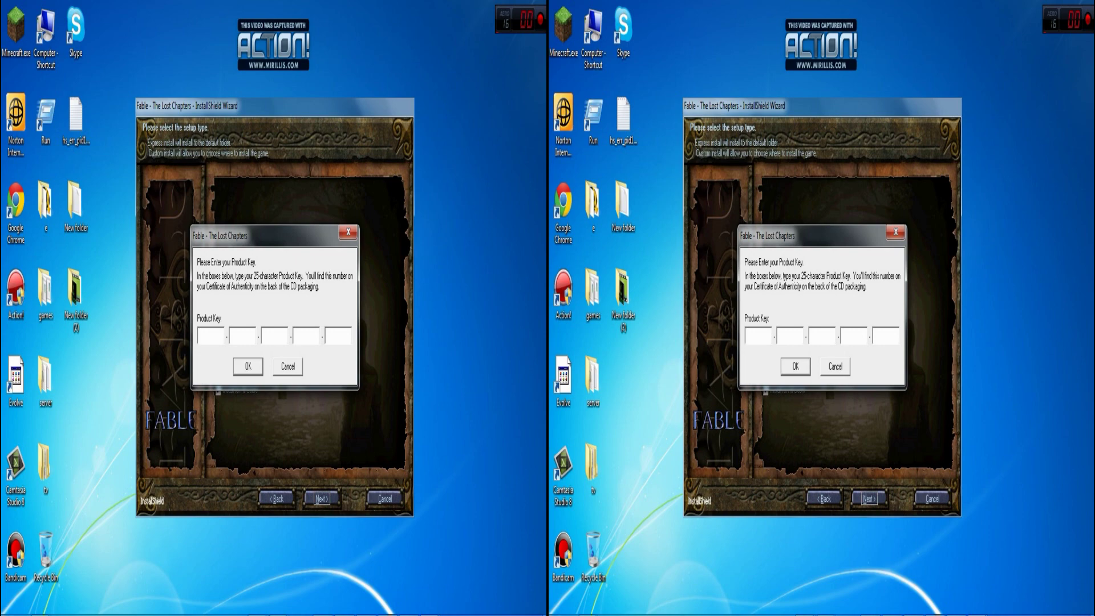
Reopen serial.txt from the New folder (3) window and place Notepad beside the product key dialog.
click(278, 598)
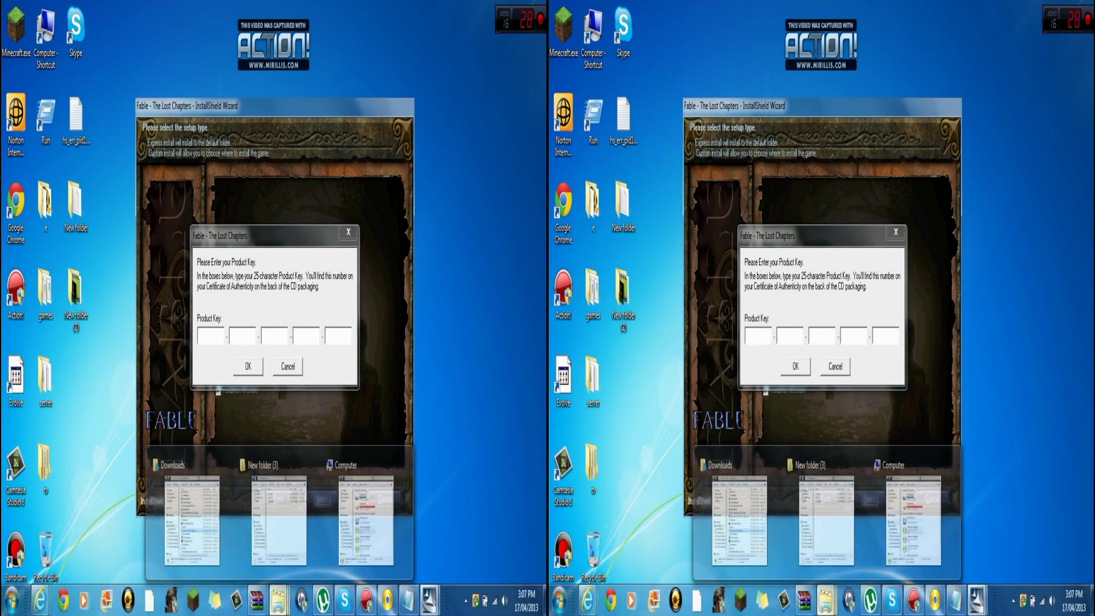
click(279, 522)
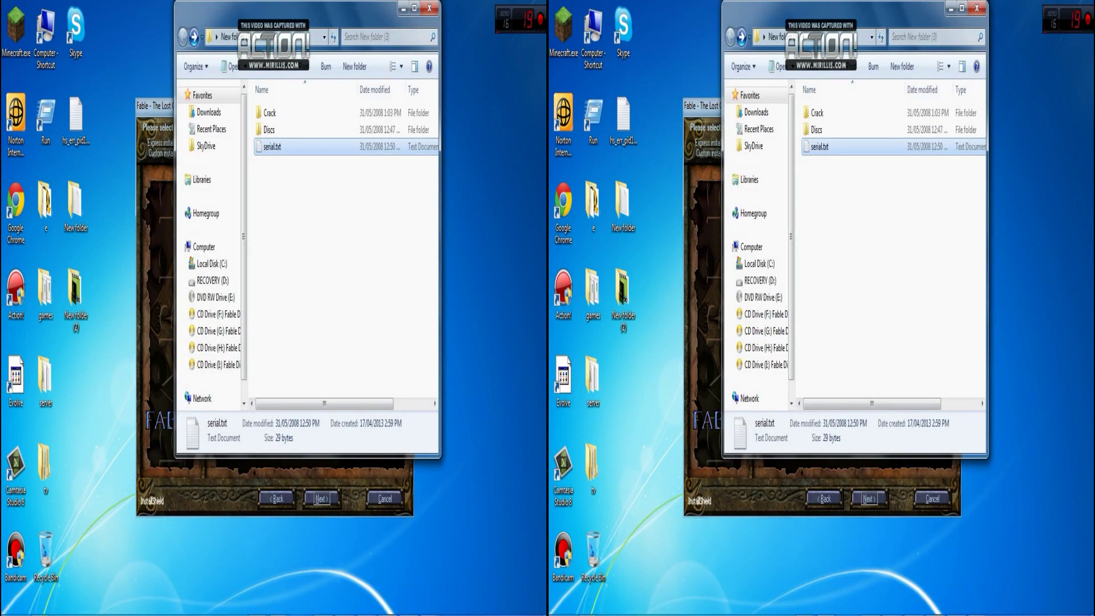
key(Return)
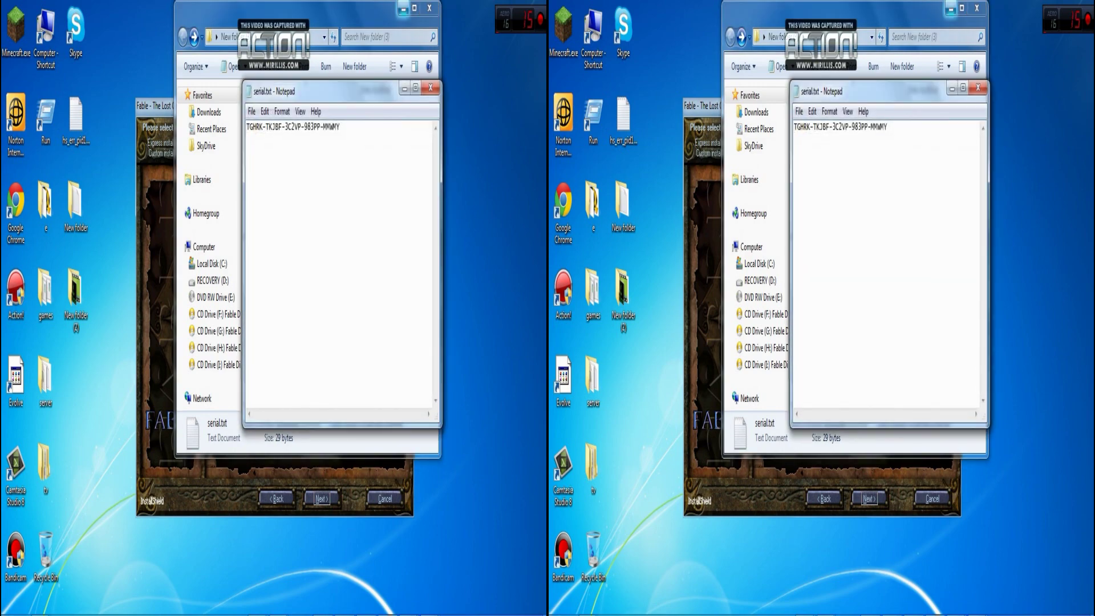
click(428, 8)
drag(326, 89, 481, 117)
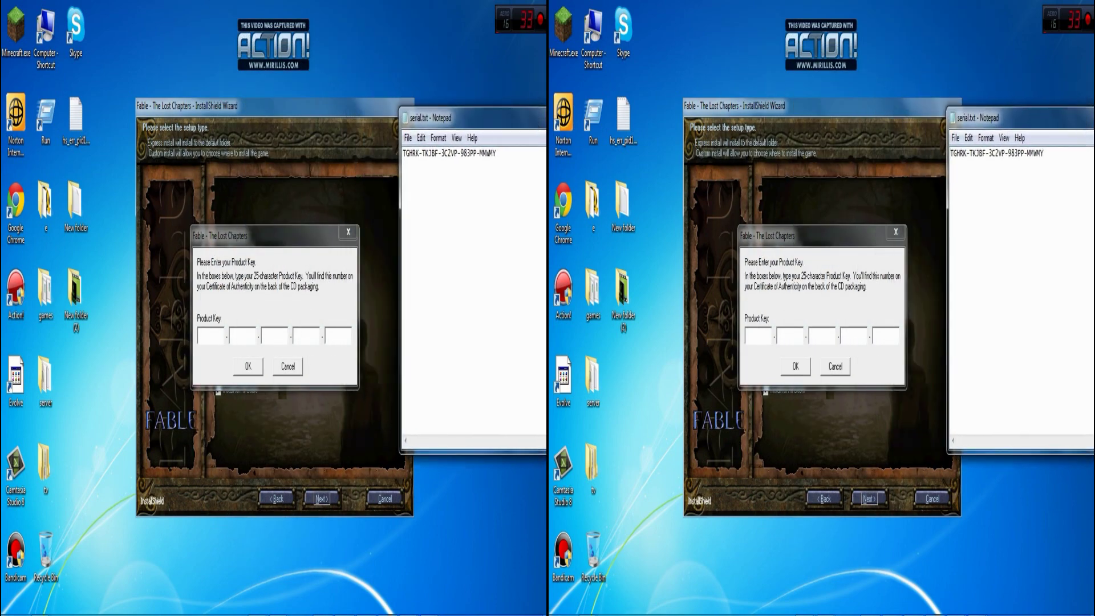
Enter the 25-character key from serial.txt, correcting the fourth group, and confirm with OK.
key(alt+Tab)
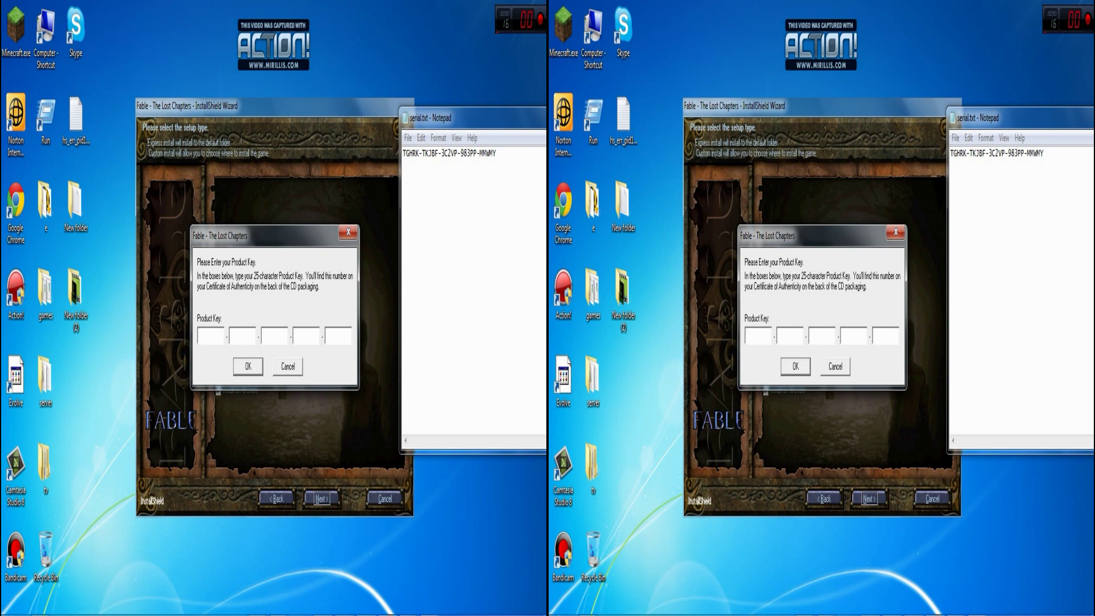
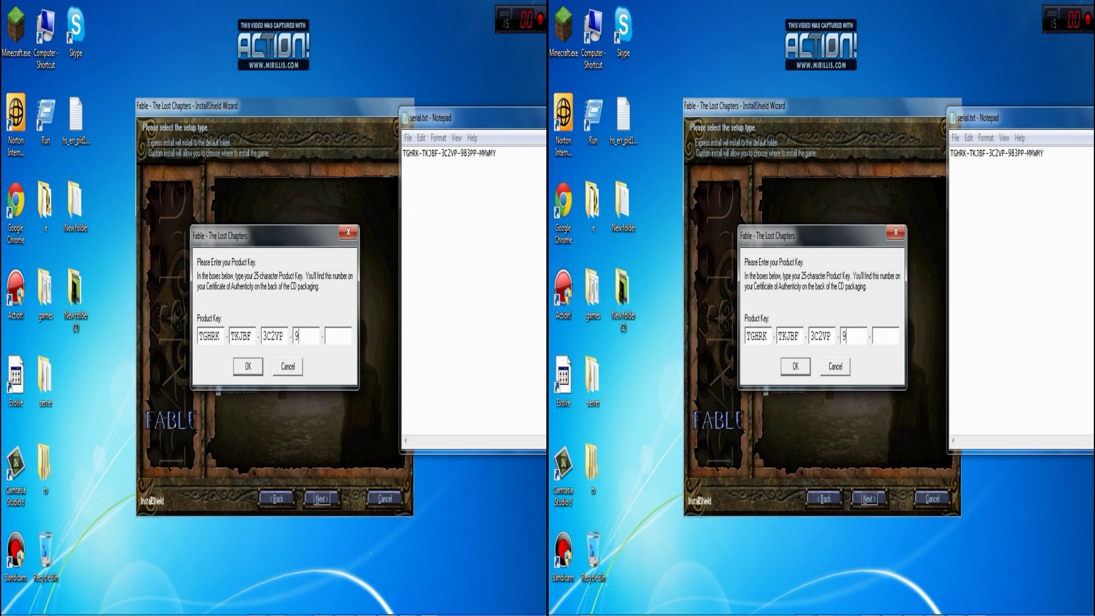
key(BackSpace)
key(BackSpace)
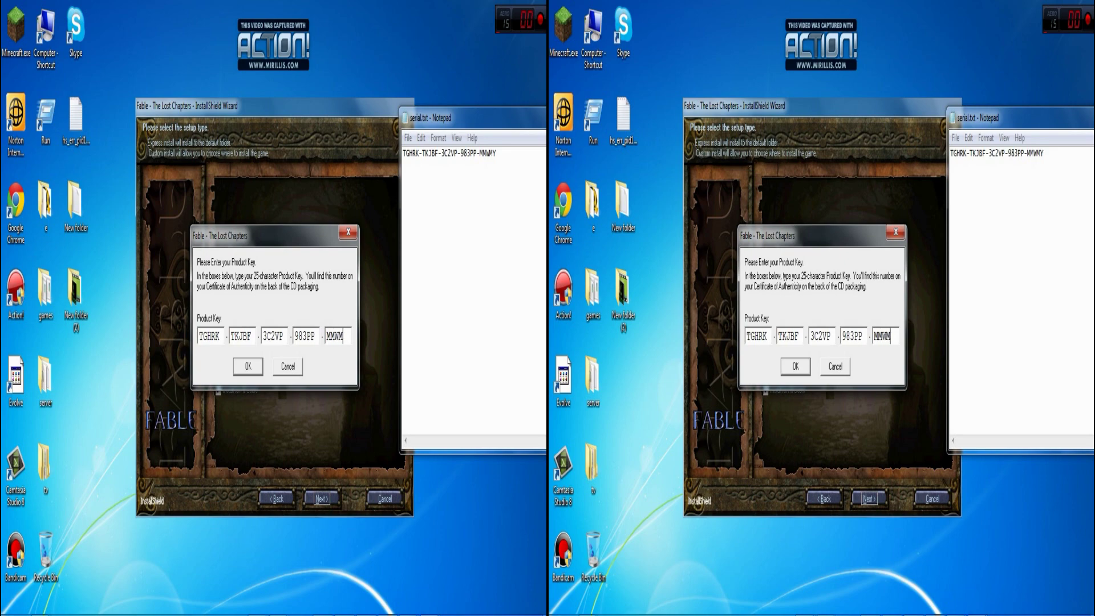
click(248, 367)
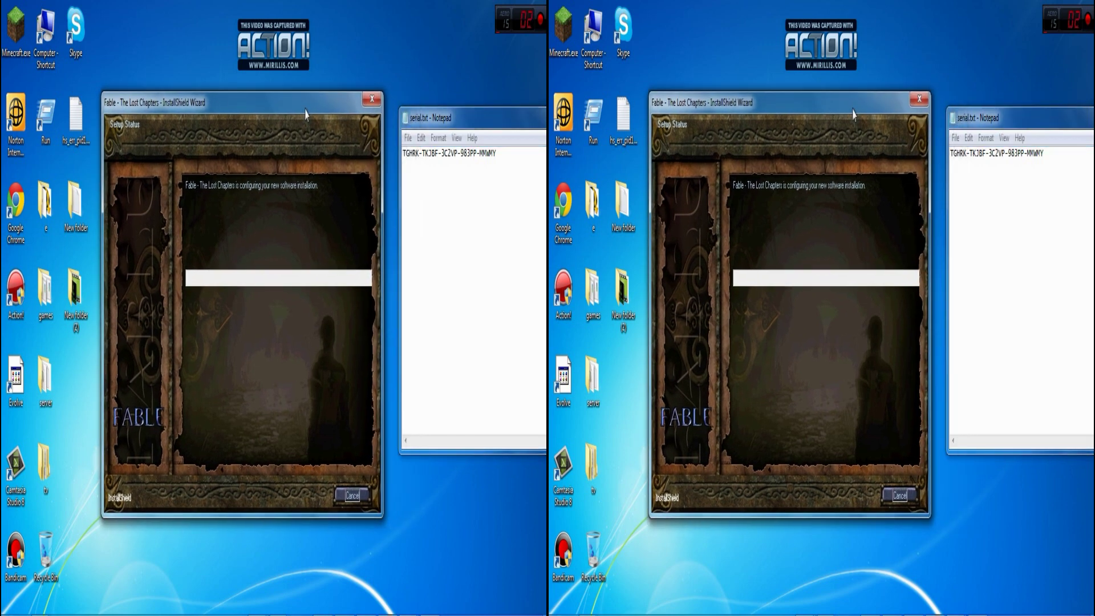
Reposition the installer and Notepad windows, close the serial notes and let Setup Status run.
drag(300, 106, 258, 77)
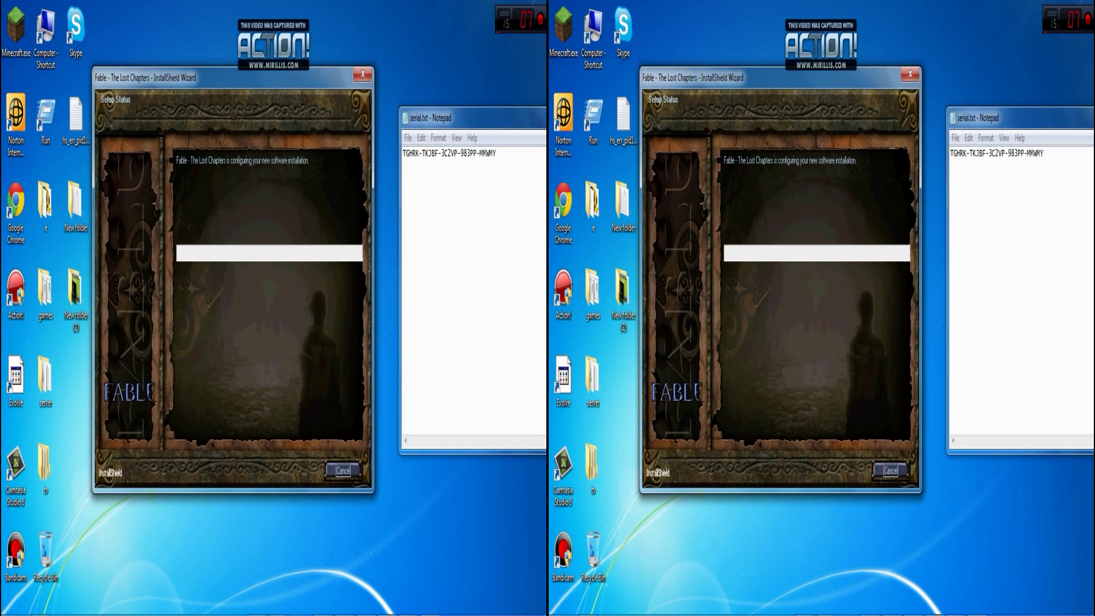
drag(453, 118, 378, 106)
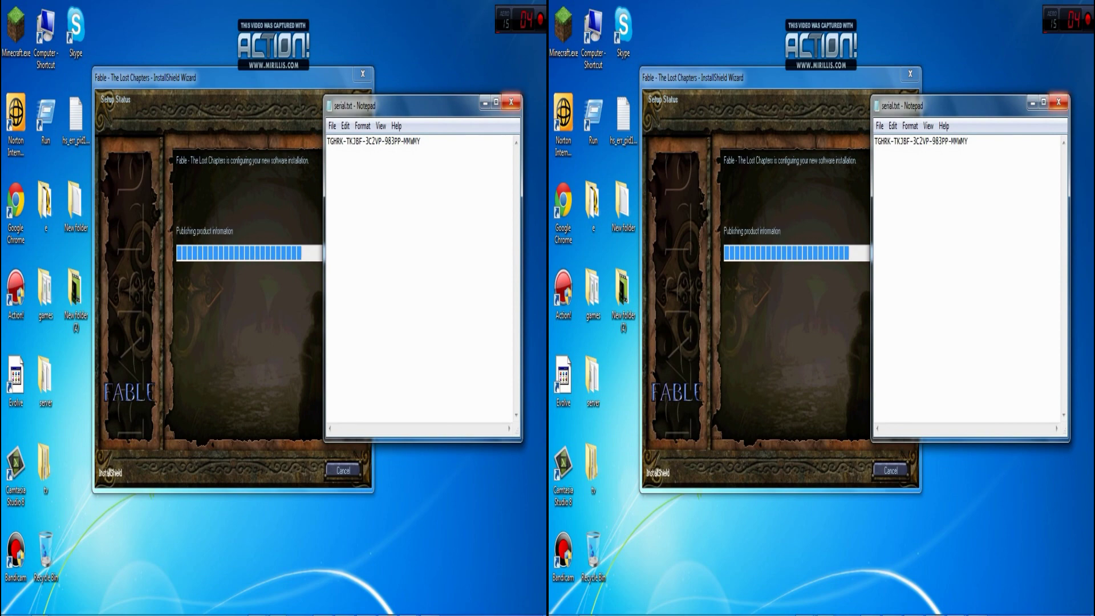
click(511, 102)
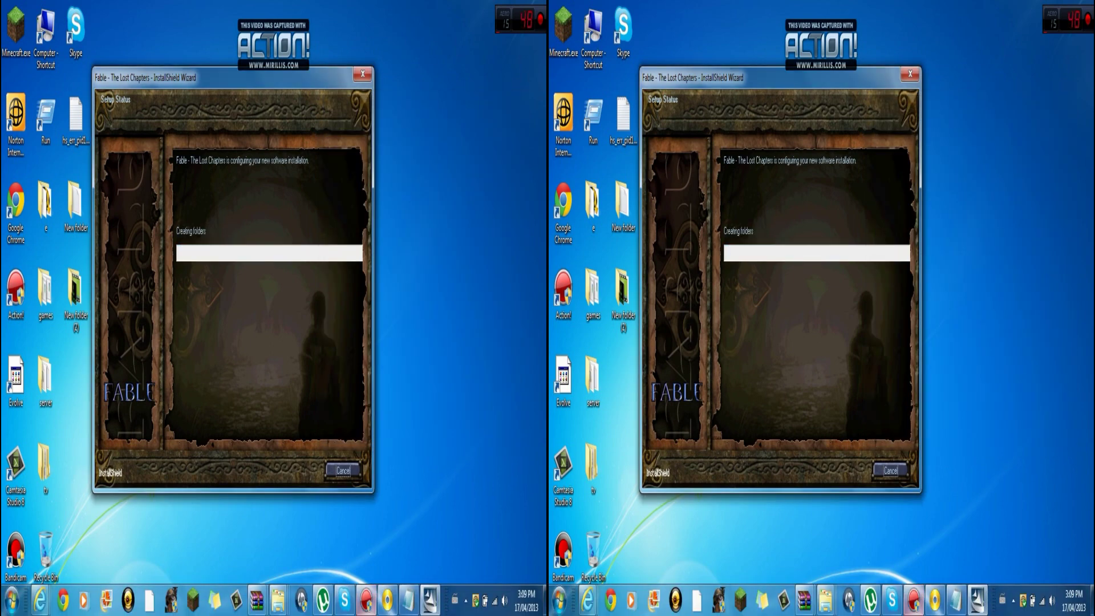
click(366, 600)
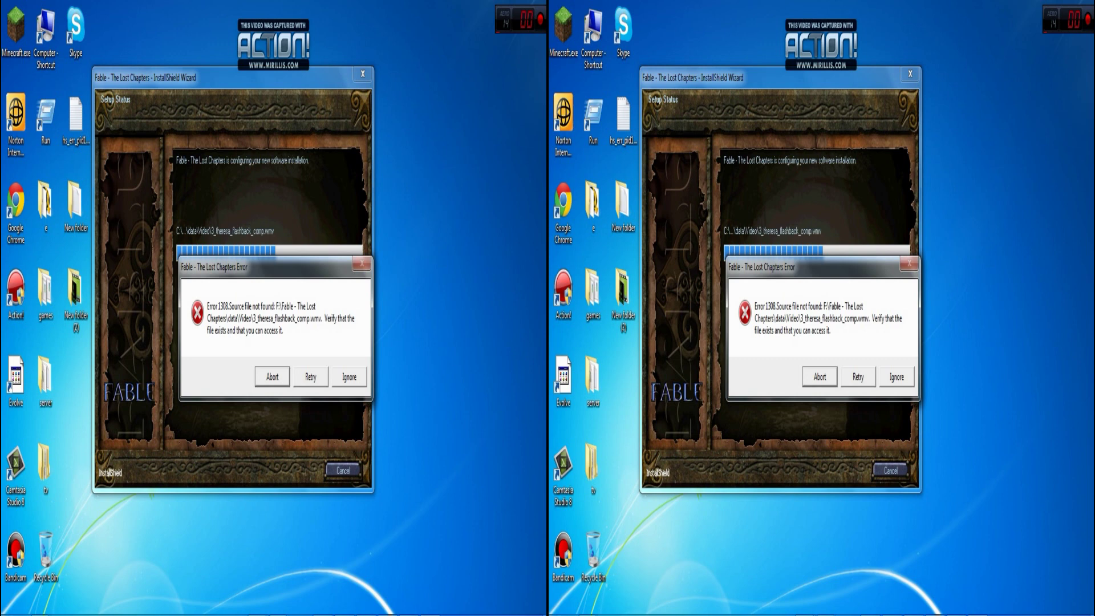
Answer Error 1308 (missing theresa_flashback_comp.wmv) with Ignore so copying continues.
key(i)
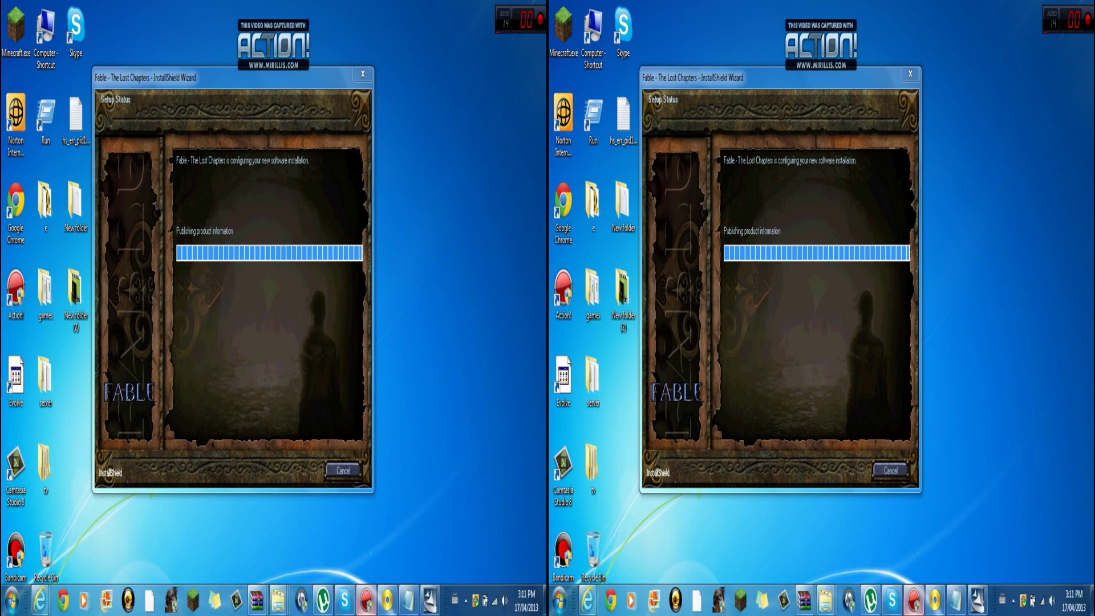
Show and hide the Action recorder window while setup completes.
click(366, 600)
click(366, 599)
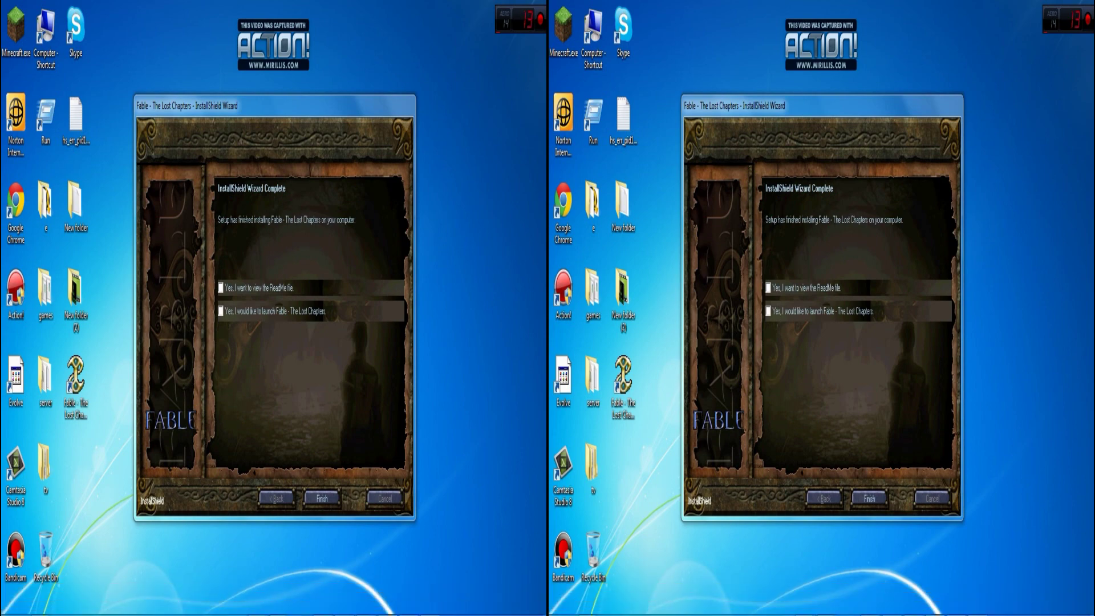
Finish the wizard and move the Fable - The Lost Chapters shortcut beside the µTorrent icon.
click(322, 497)
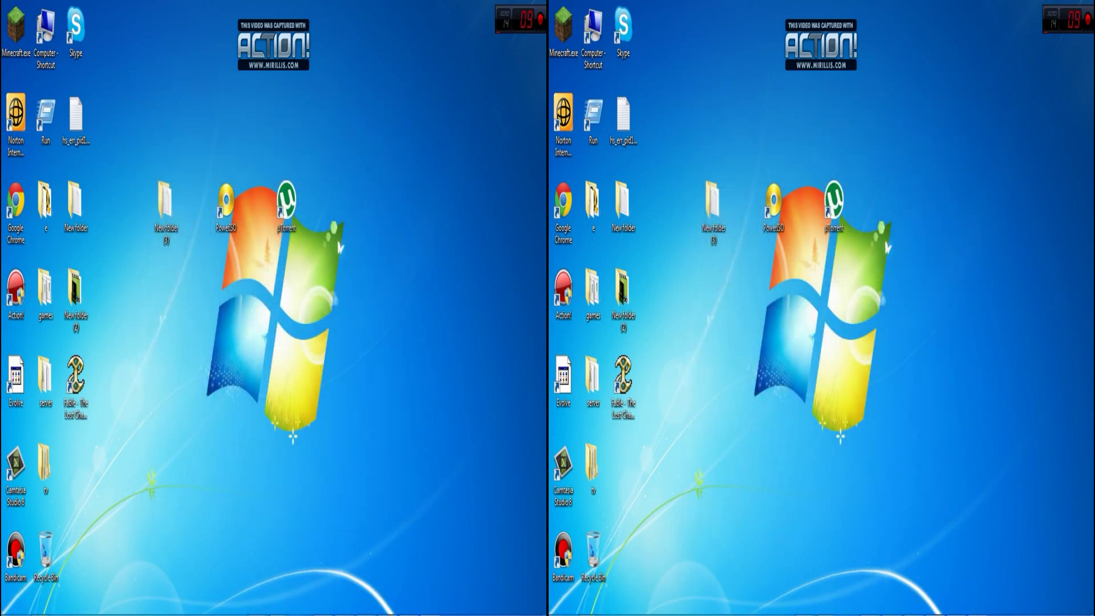
mouse_move(75, 376)
mouse_down()
mouse_move(209, 377)
mouse_move(347, 210)
mouse_up()
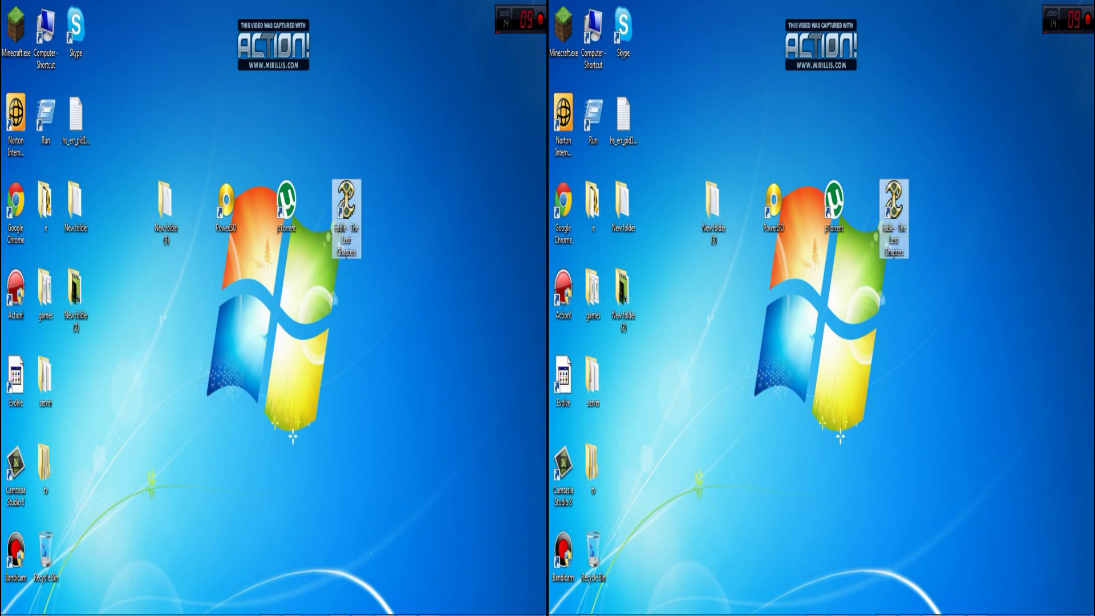
click(338, 244)
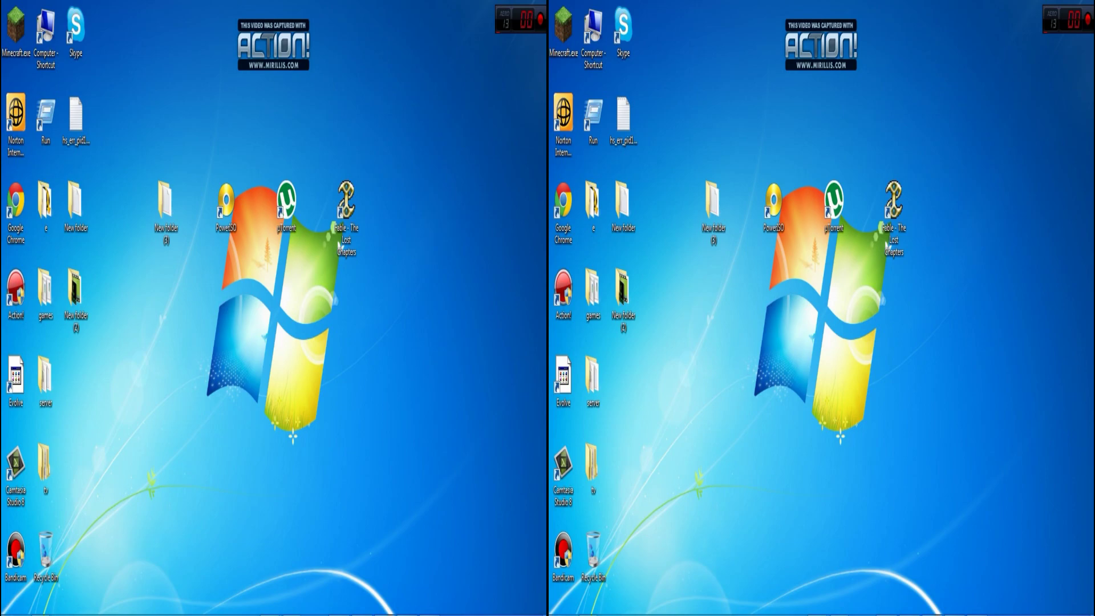